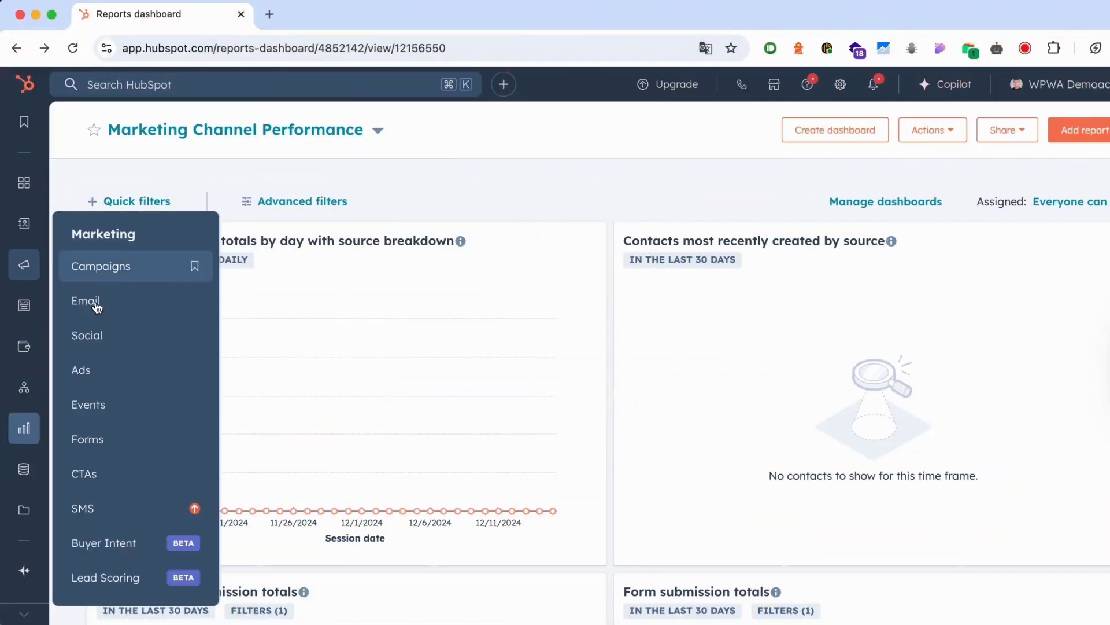
Create a form from Marketing > Forms in the New Form Editor and title it 'Contactform'
left_click(118, 441)
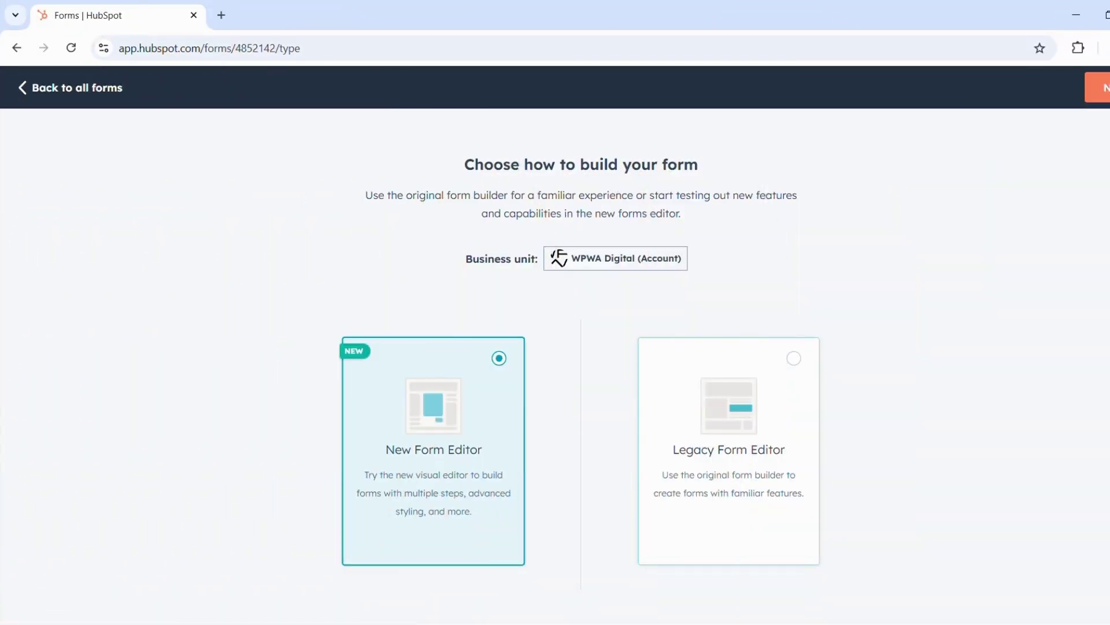
left_click(1097, 88)
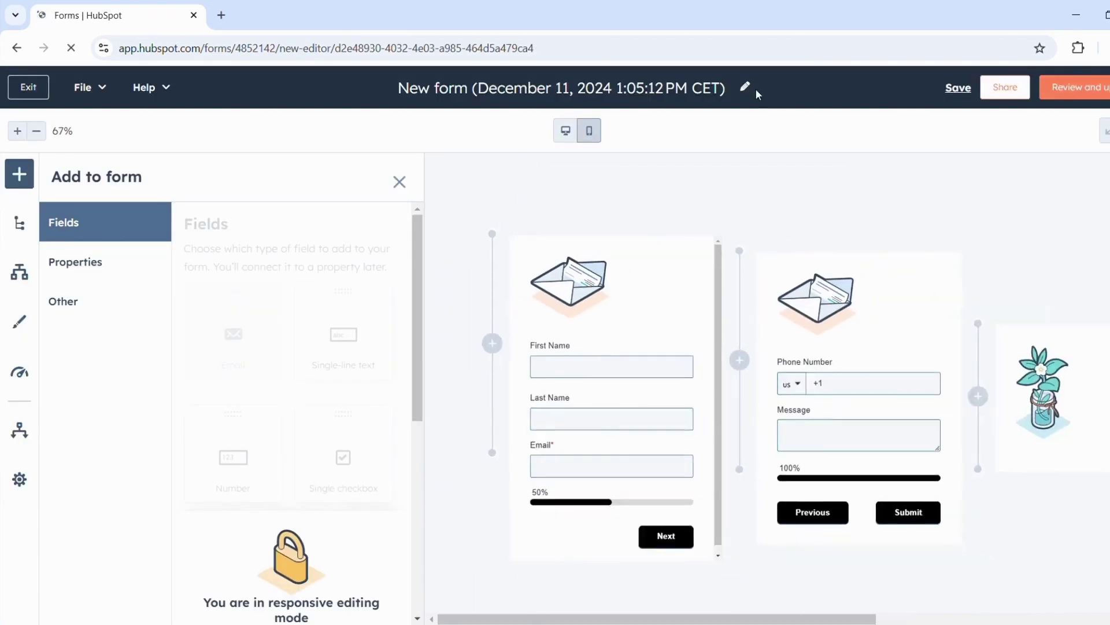
left_click(712, 94)
type("Contactform")
key("Return")
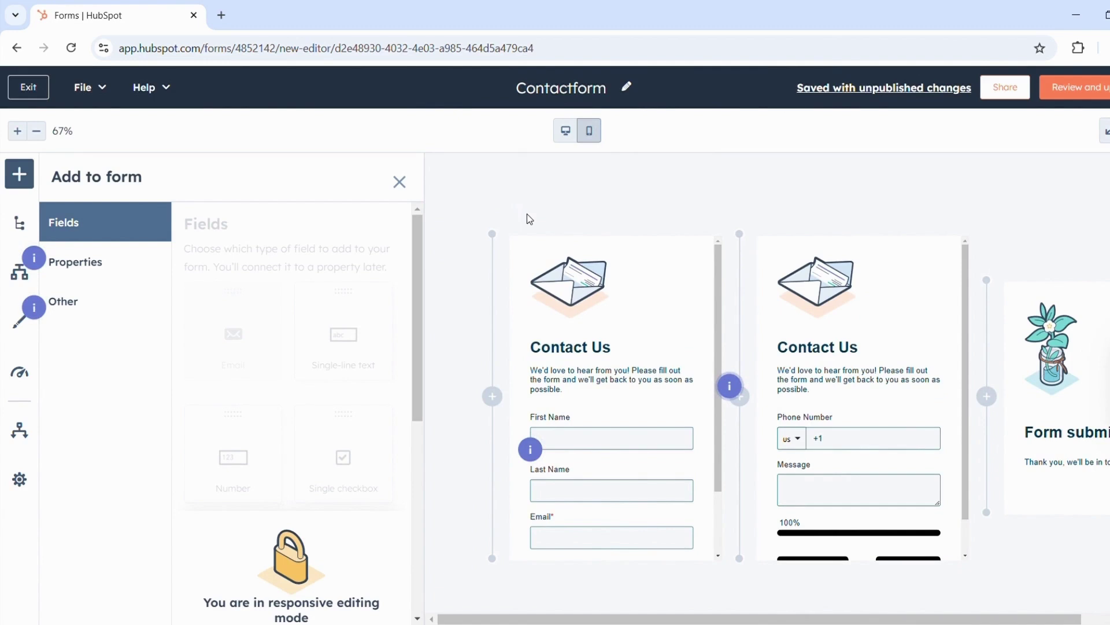
Insert a new step between Step 2 and the thank-you page
left_click(548, 256)
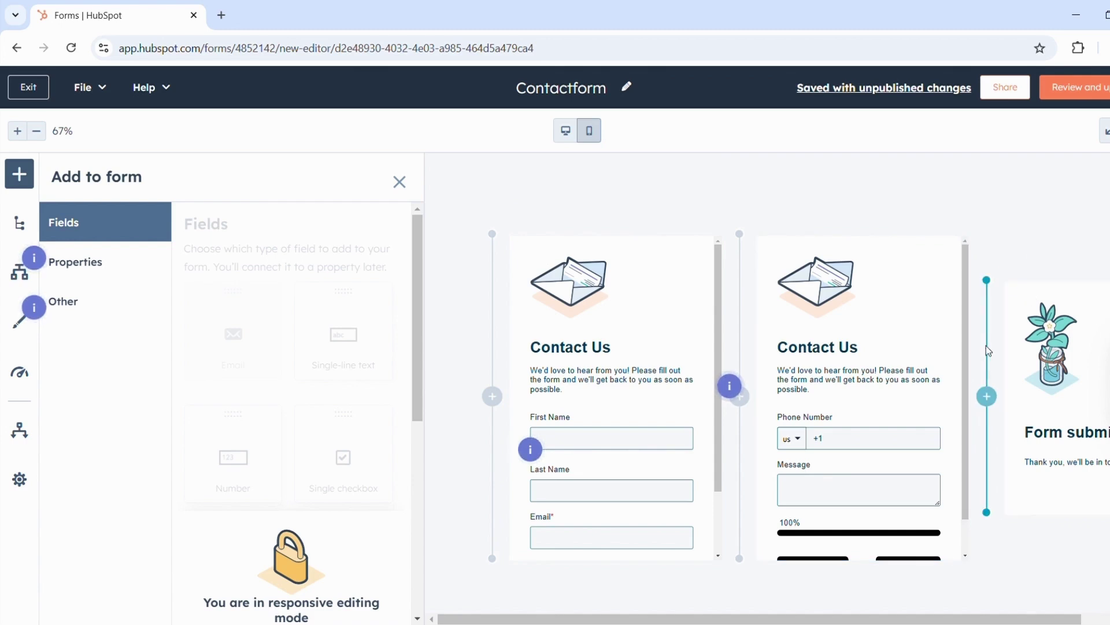
left_click(986, 396)
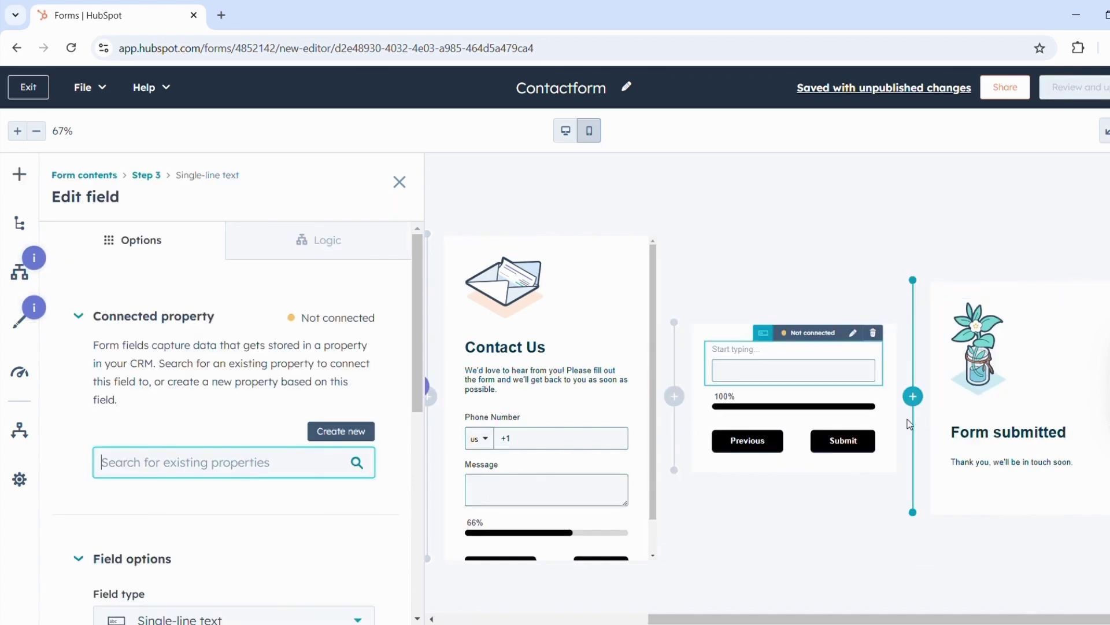
scroll(954, 405, "left", 5)
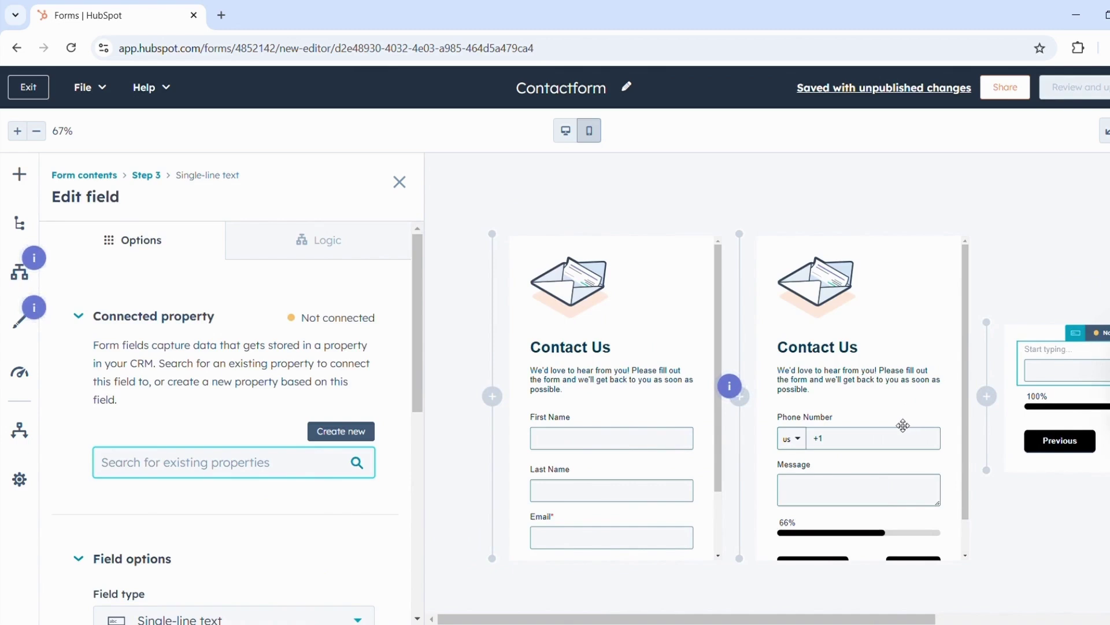
Review the settings of the First Name, Last Name, Email, Phone Number and Message fields
left_click(633, 424)
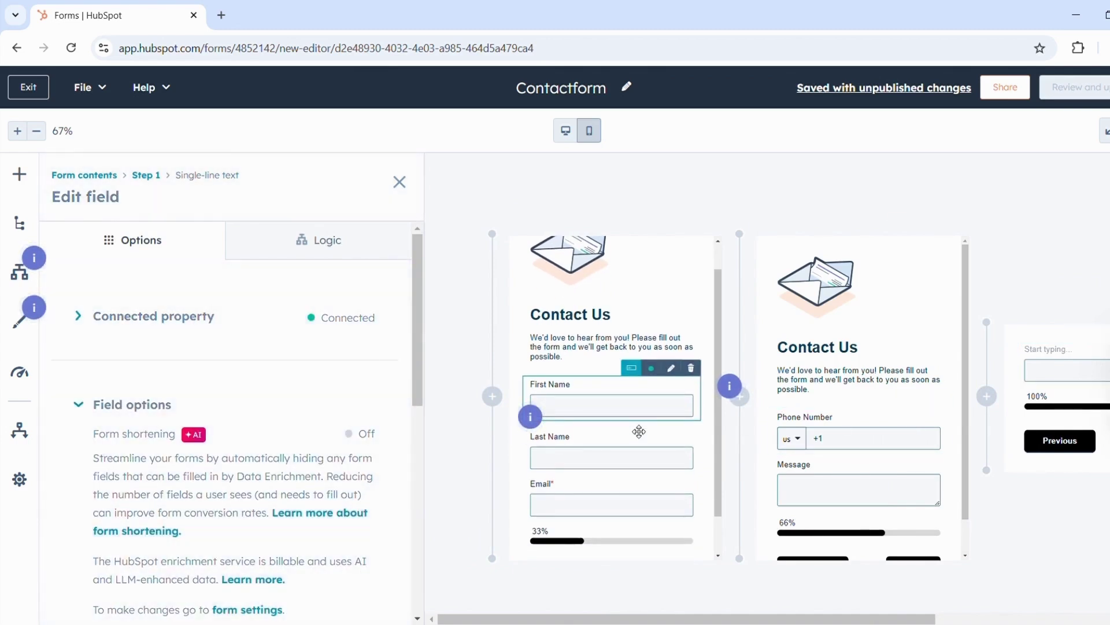
left_click(633, 457)
left_click(636, 459)
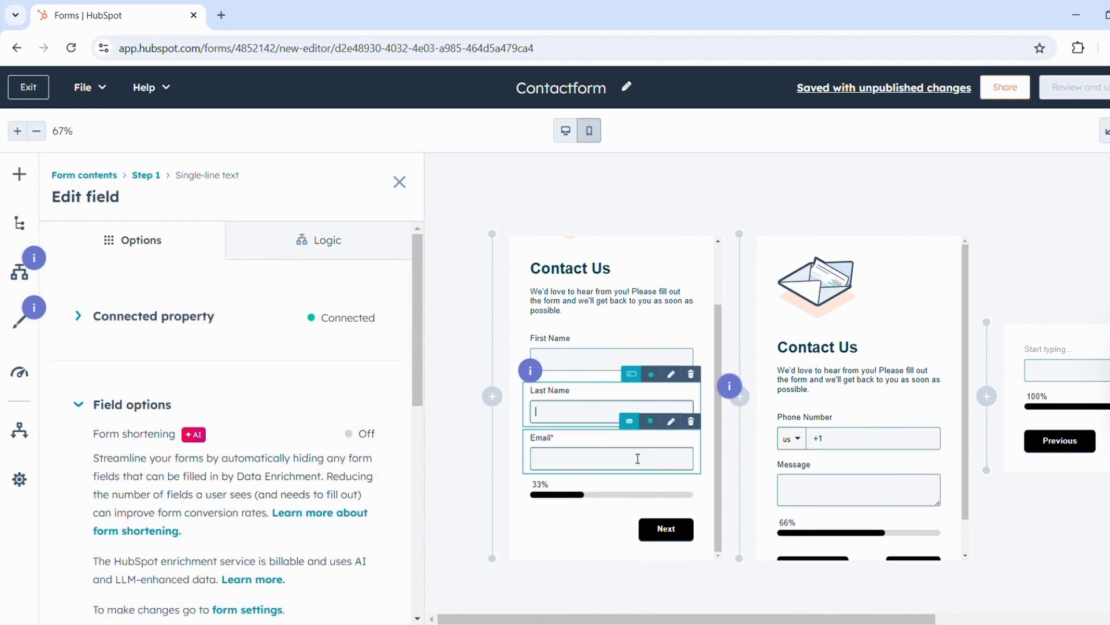
left_click(856, 443)
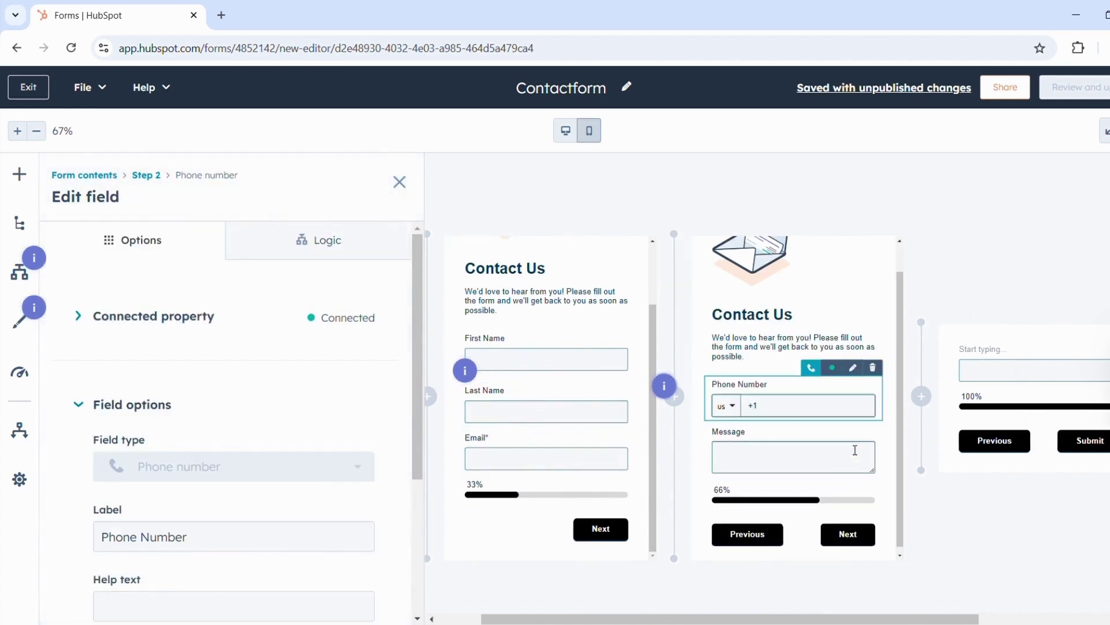
left_click(836, 473)
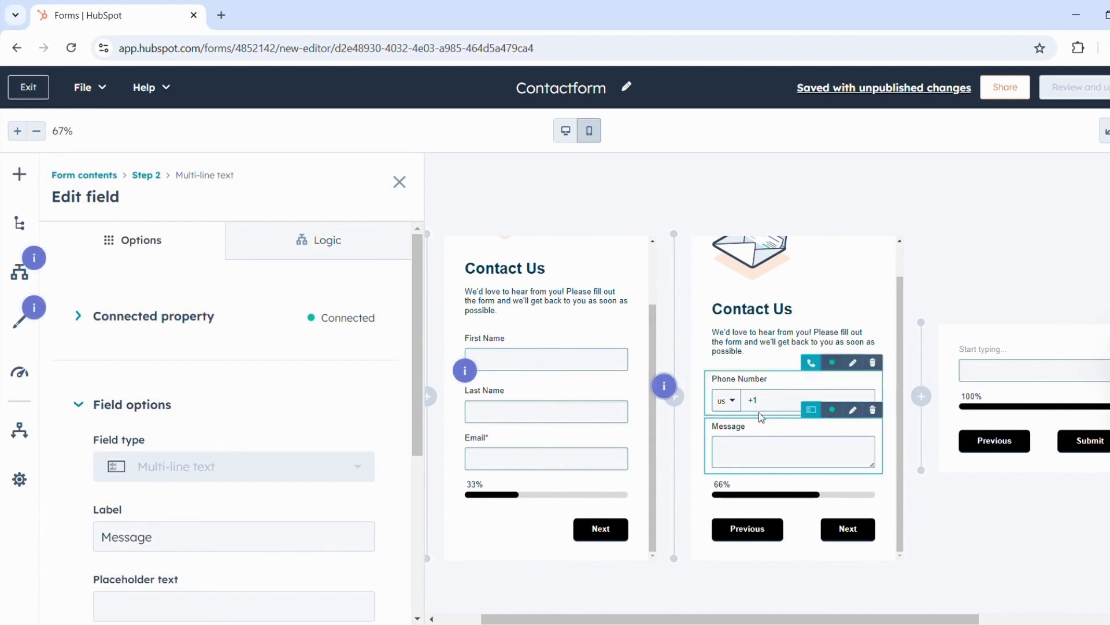
Switch to desktop preview, then add and remove a blank single-line text field
left_click(571, 136)
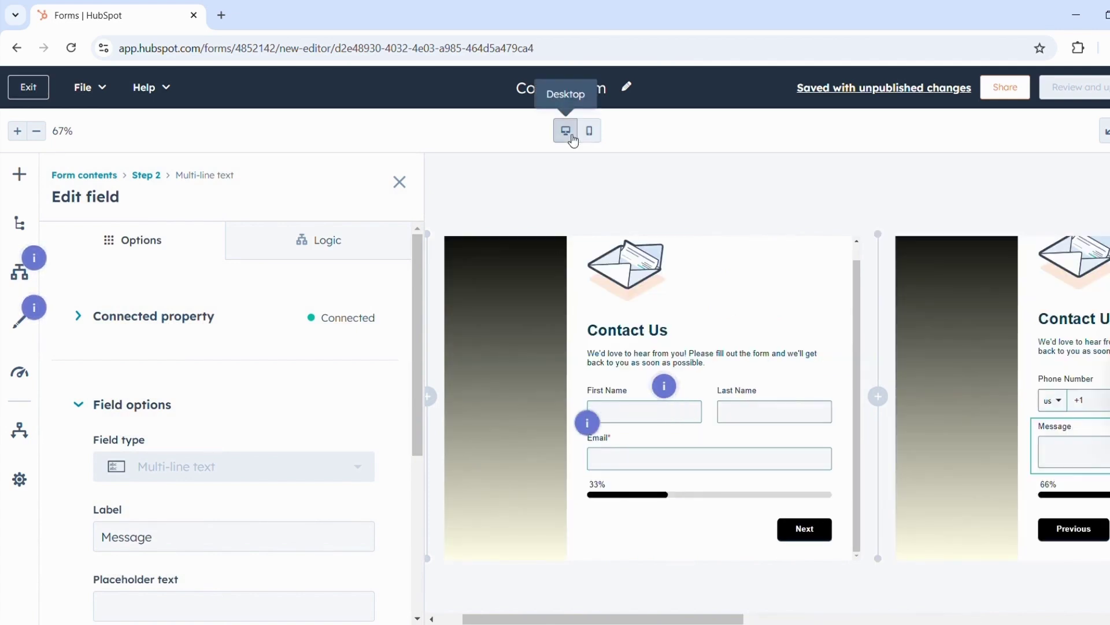
left_click(23, 175)
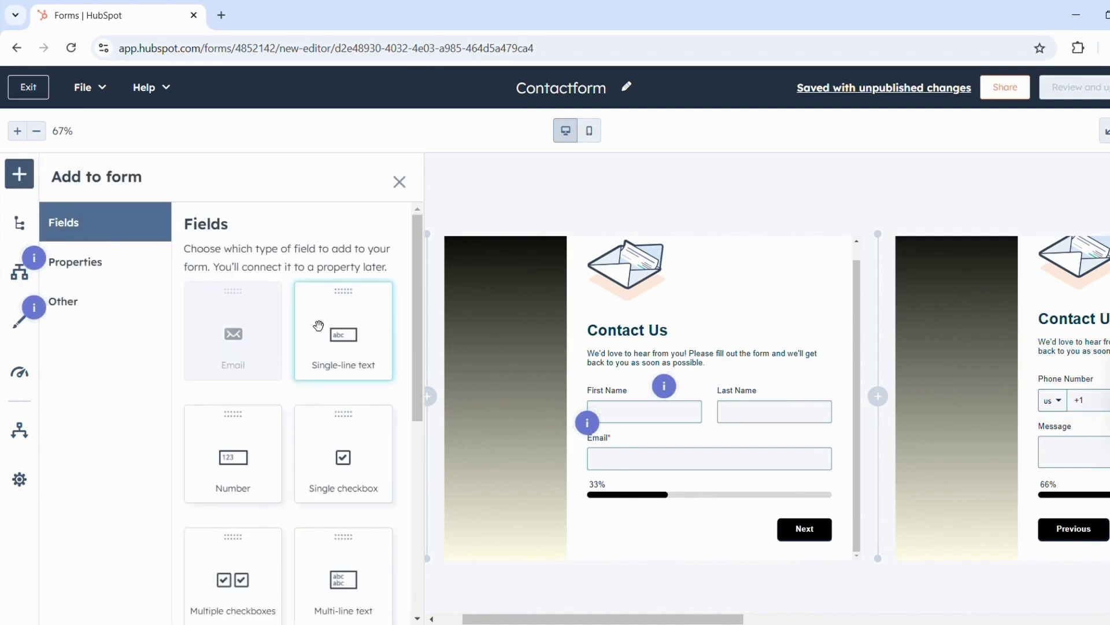
left_click_drag(319, 325, 678, 422)
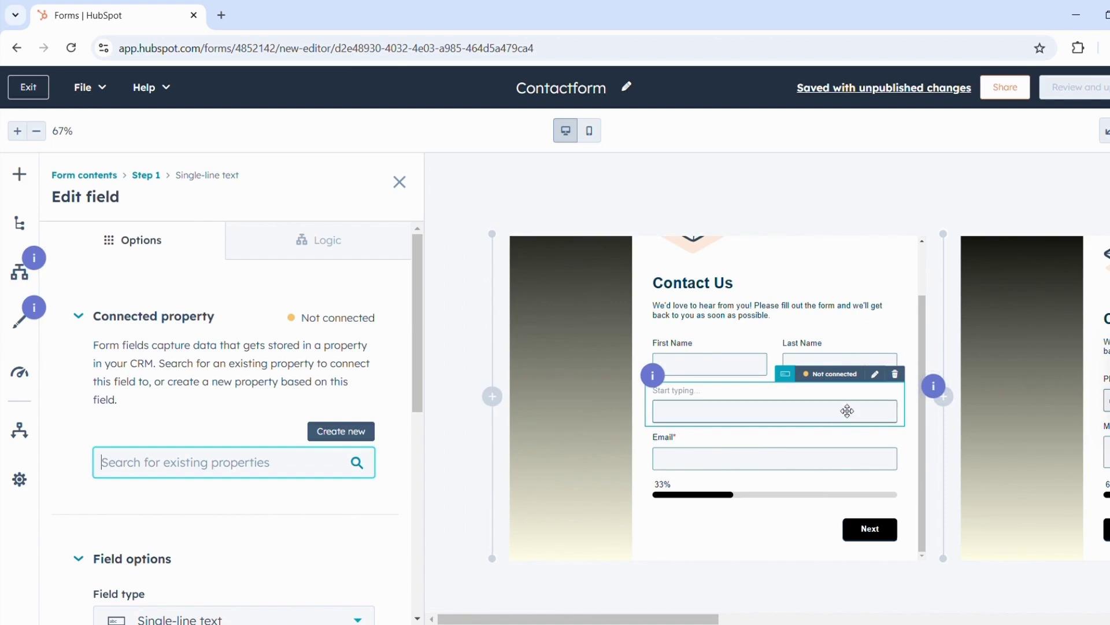
left_click(895, 373)
Add the Country/Region contact property below Email in Step 1
left_click(194, 298)
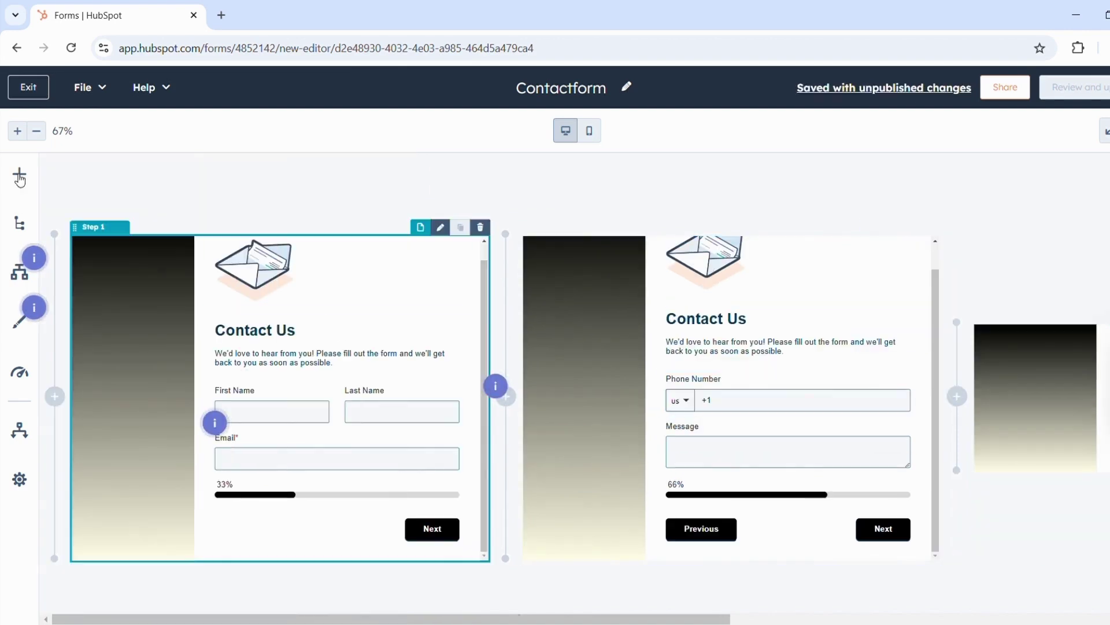
left_click(20, 174)
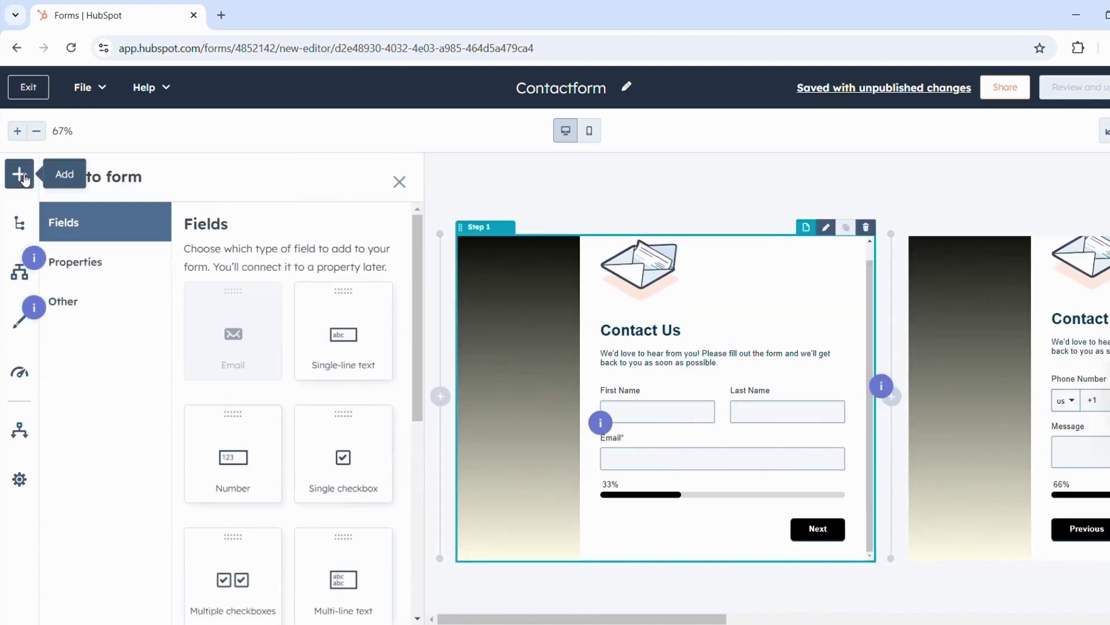
left_click(132, 276)
scroll(255, 476, "down", 3)
left_click_drag(255, 466, 672, 475)
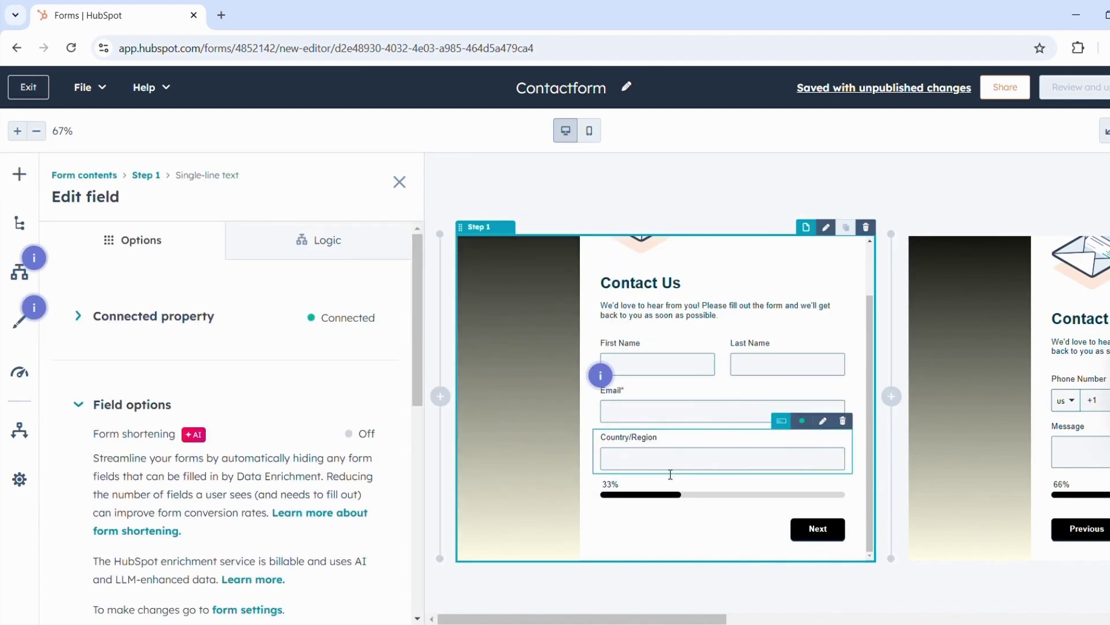
scroll(314, 526, "down", 2)
scroll(314, 525, "down", 3)
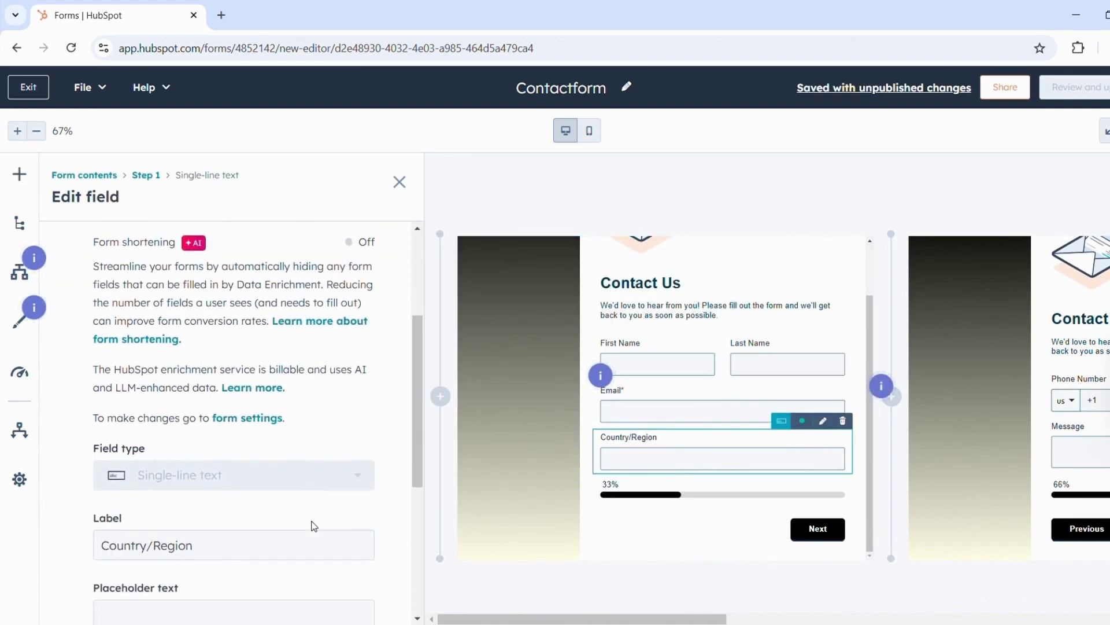
Shorten the field label to 'Country' and make it a required field
left_click(286, 512)
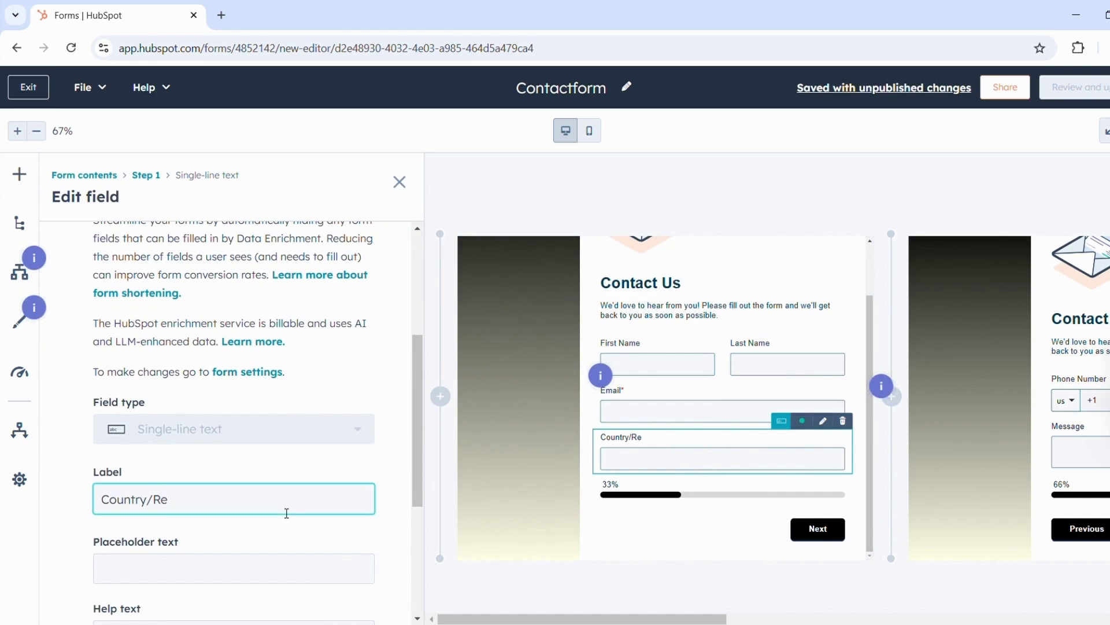
key("BackSpace")
key("BackSpace")
key("BackSpace")
scroll(272, 538, "down", 3)
left_click(232, 405)
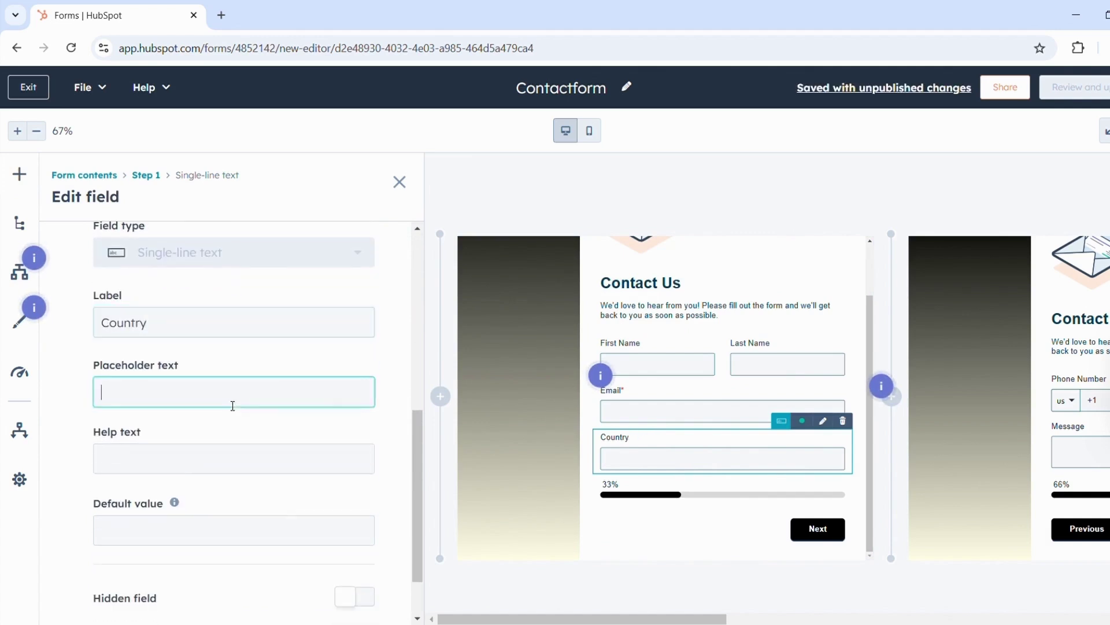
scroll(210, 595, "down", 2)
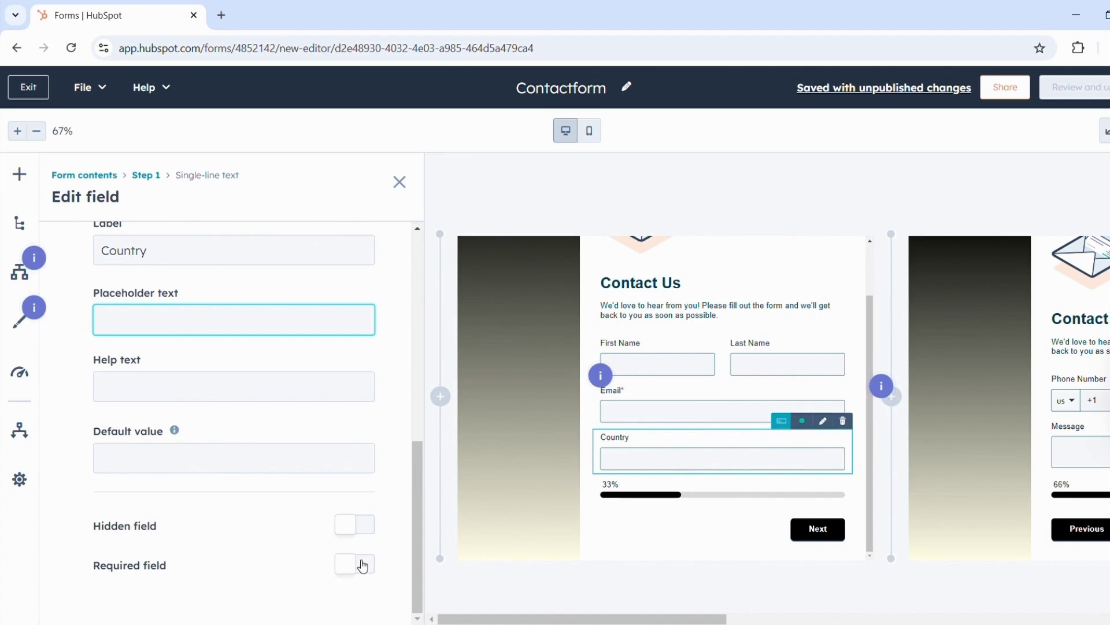
left_click(363, 566)
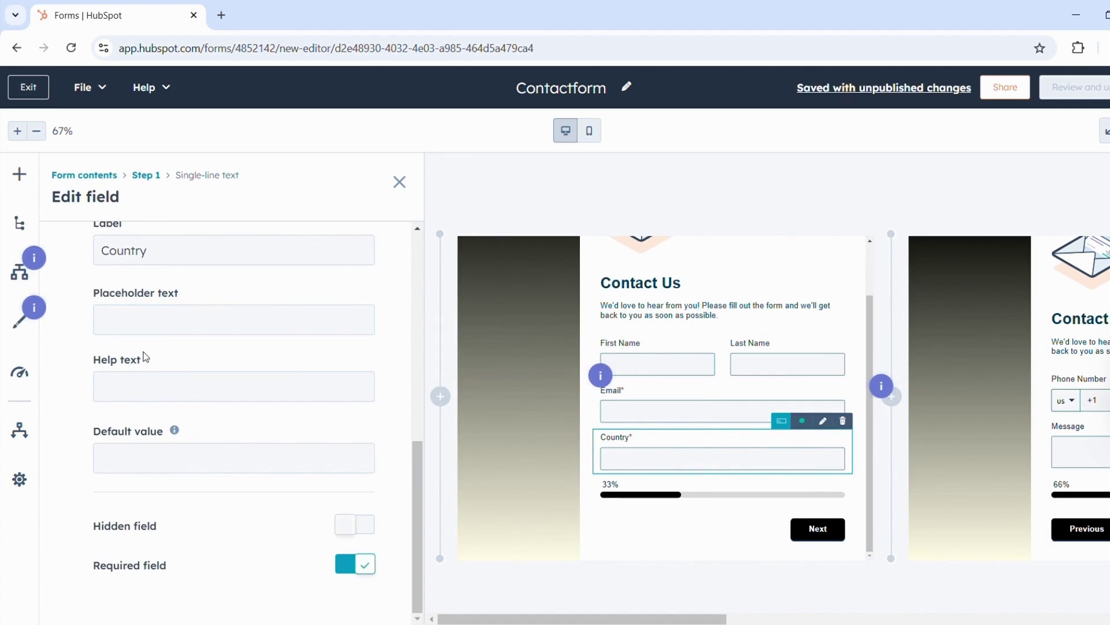
Drag a Data Privacy consent block from the Other items onto Step 3
left_click(19, 175)
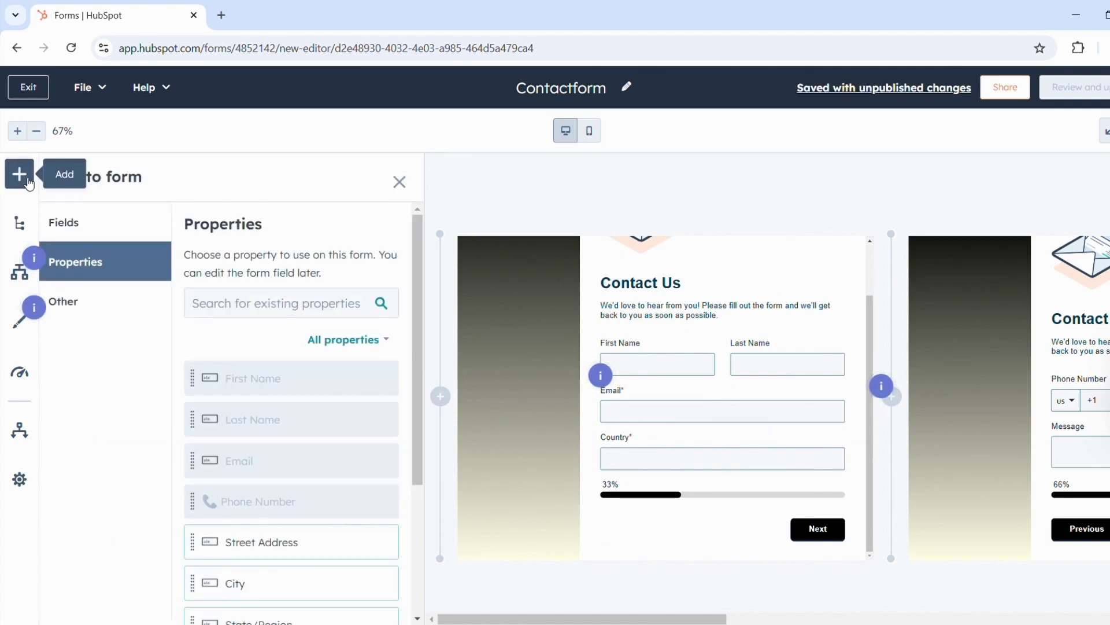
left_click(80, 307)
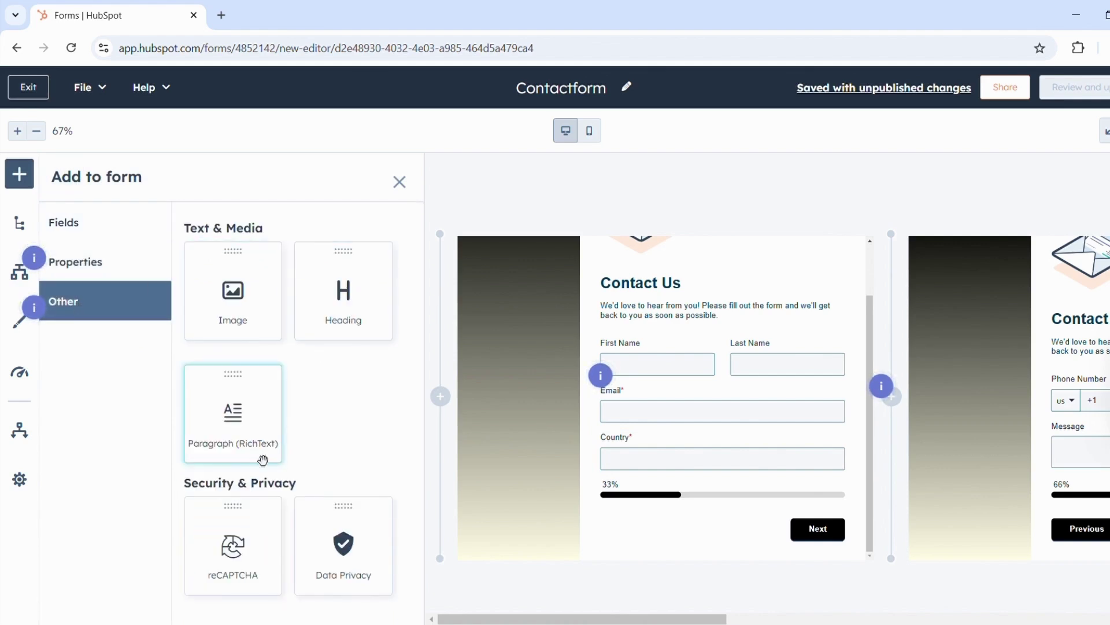
left_click_drag(339, 525, 533, 395)
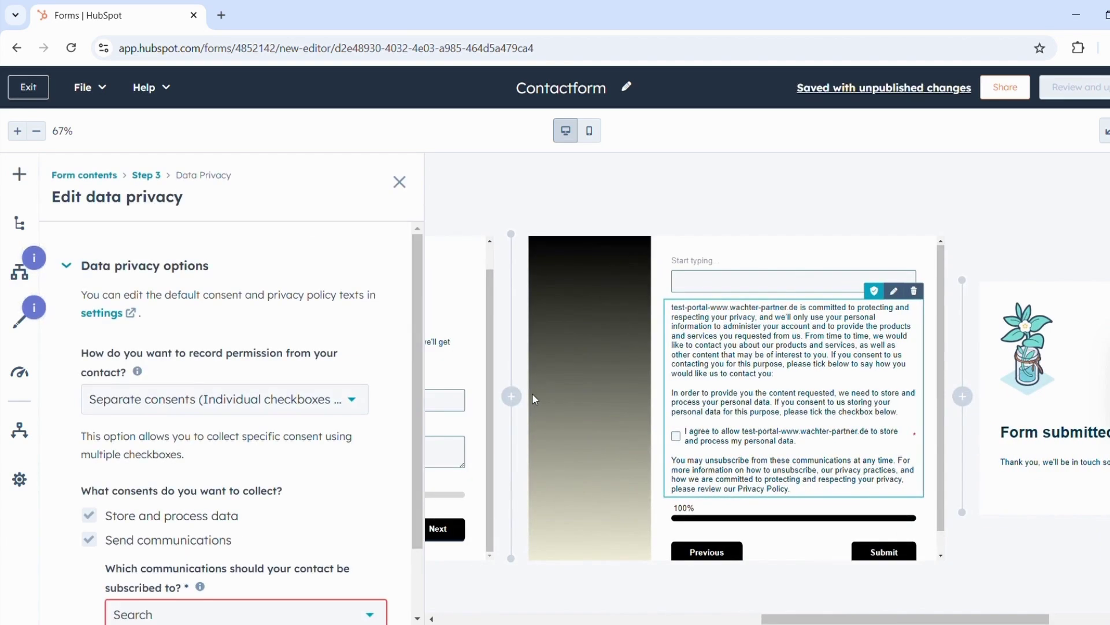
Scroll through the Form contents outline of steps and fields down to Step 3
left_click(19, 222)
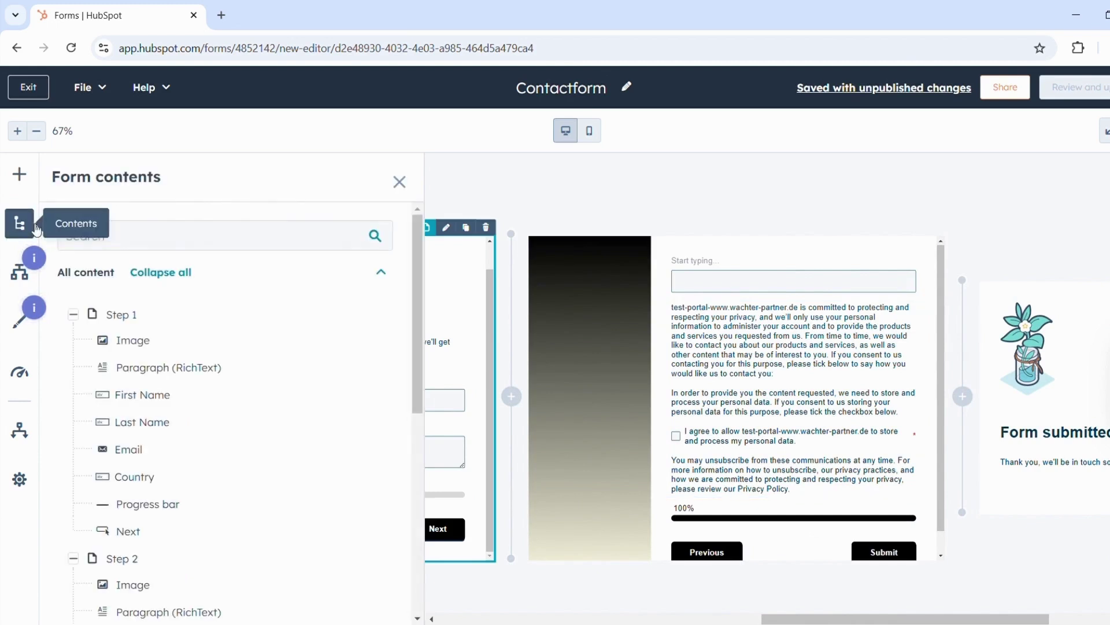
scroll(116, 497, "down", 5)
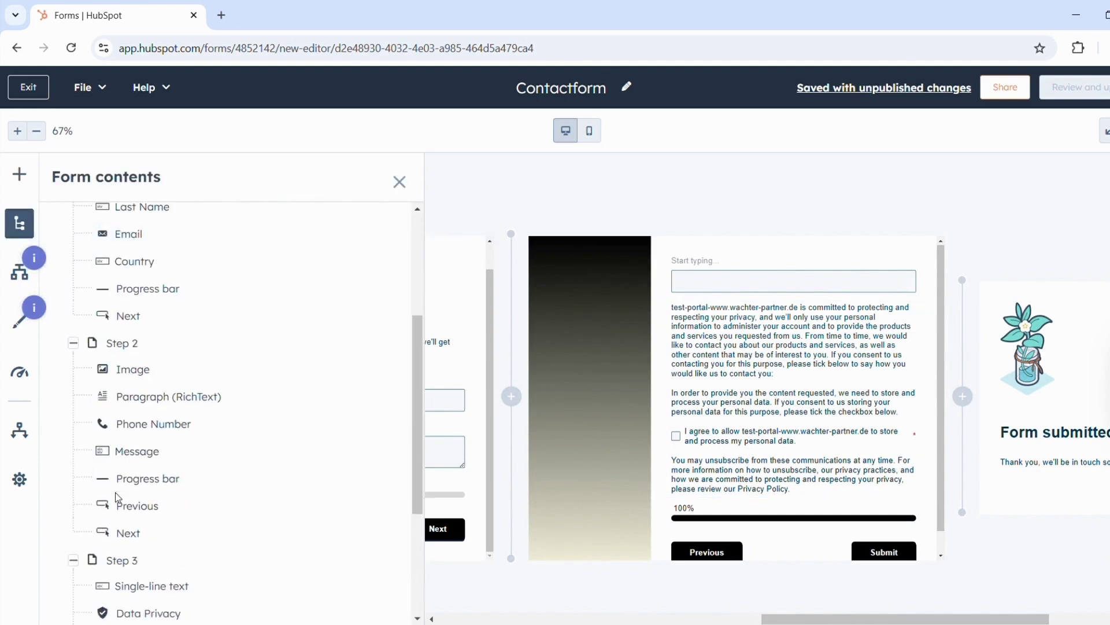
scroll(129, 562, "down", 3)
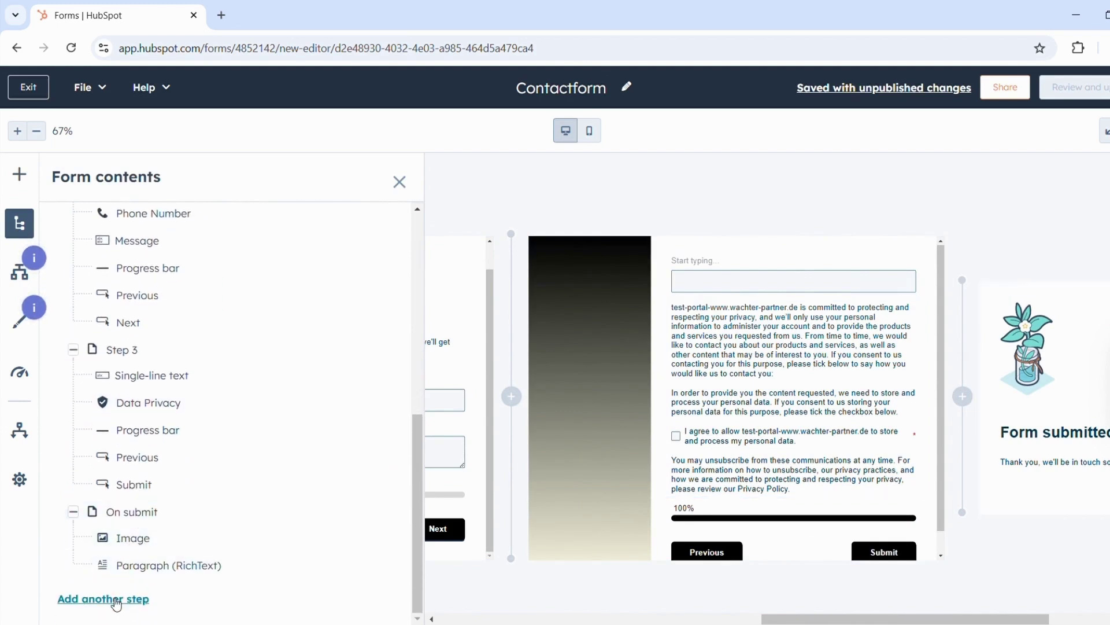
Start a new logic rule with the condition Country is any of Germany
left_click(24, 286)
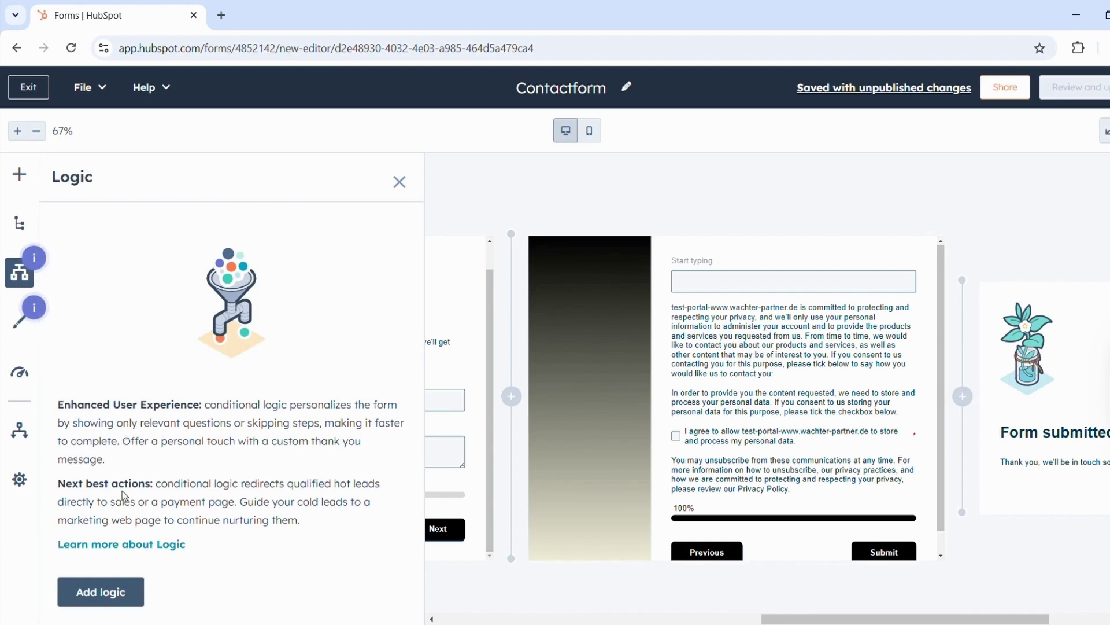
left_click(107, 590)
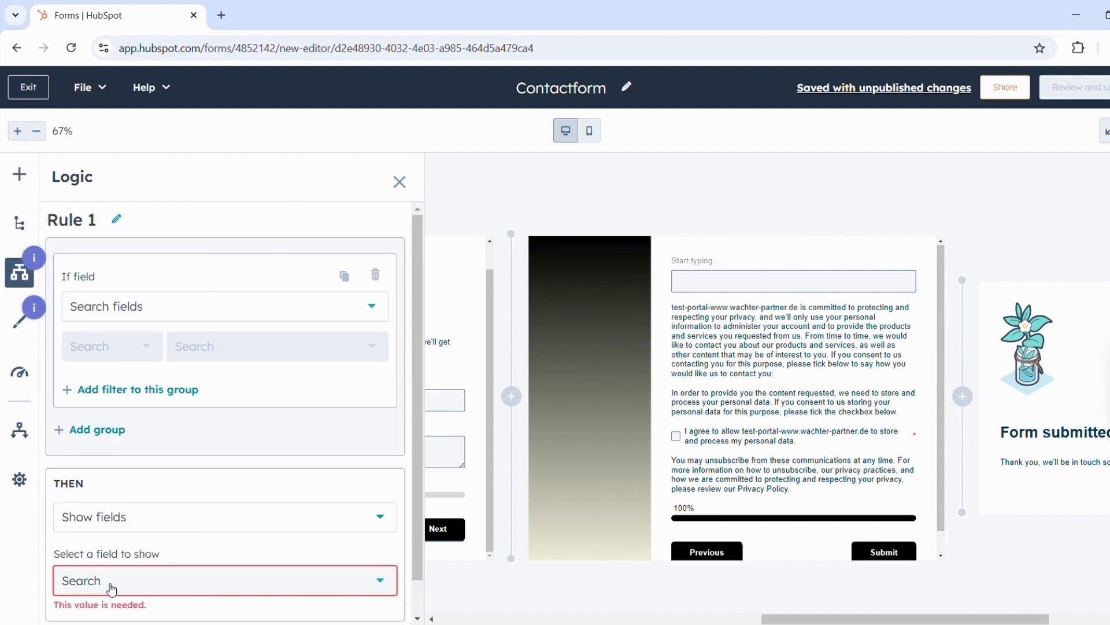
left_click(229, 306)
type("co")
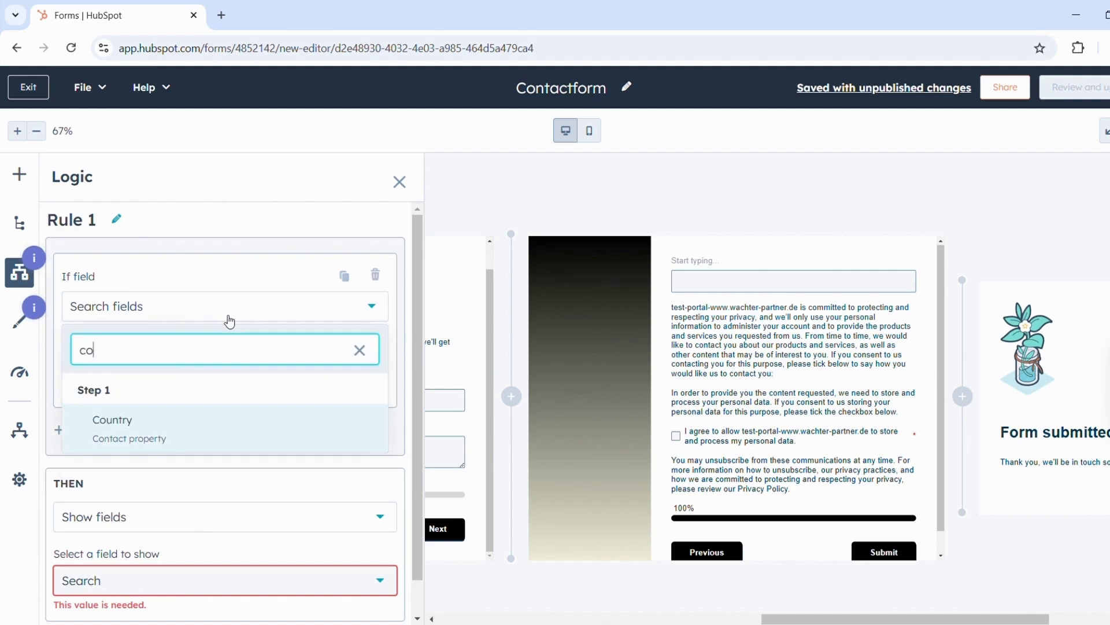
left_click(213, 419)
left_click(240, 359)
type("German")
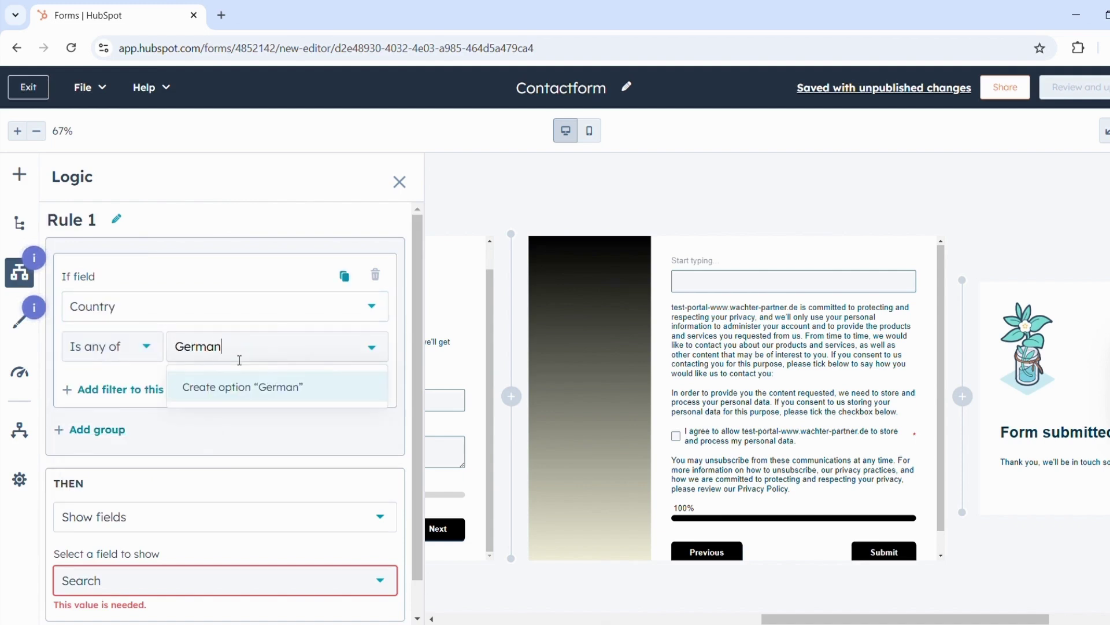
type("y")
key("Return")
Set the rule's action to skip to Step 3, then save and activate it
scroll(224, 479, "down", 1)
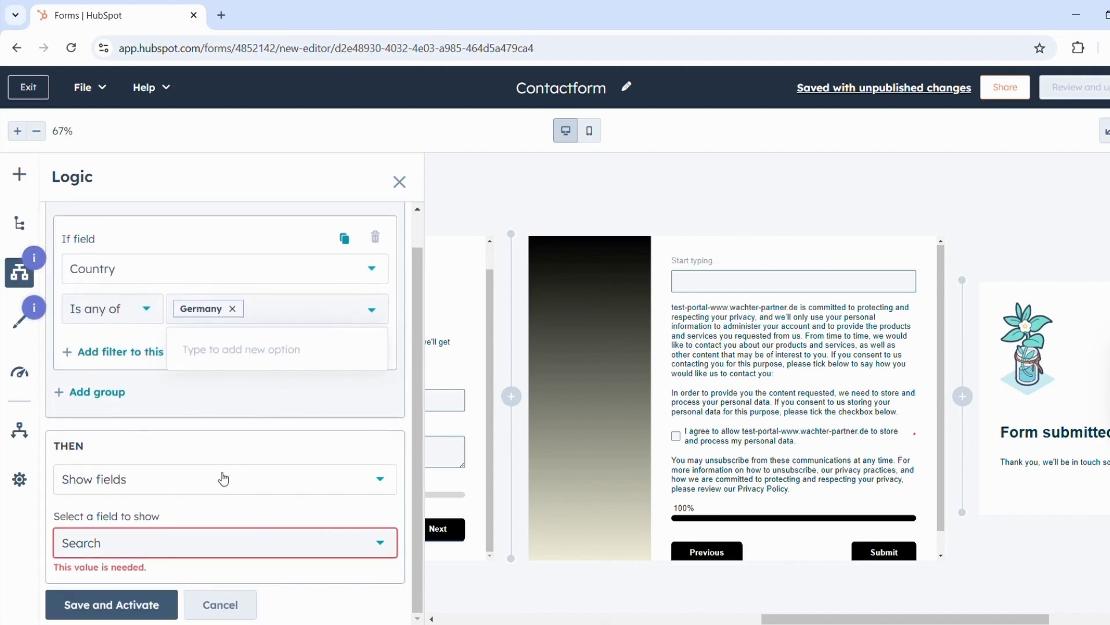
left_click(224, 479)
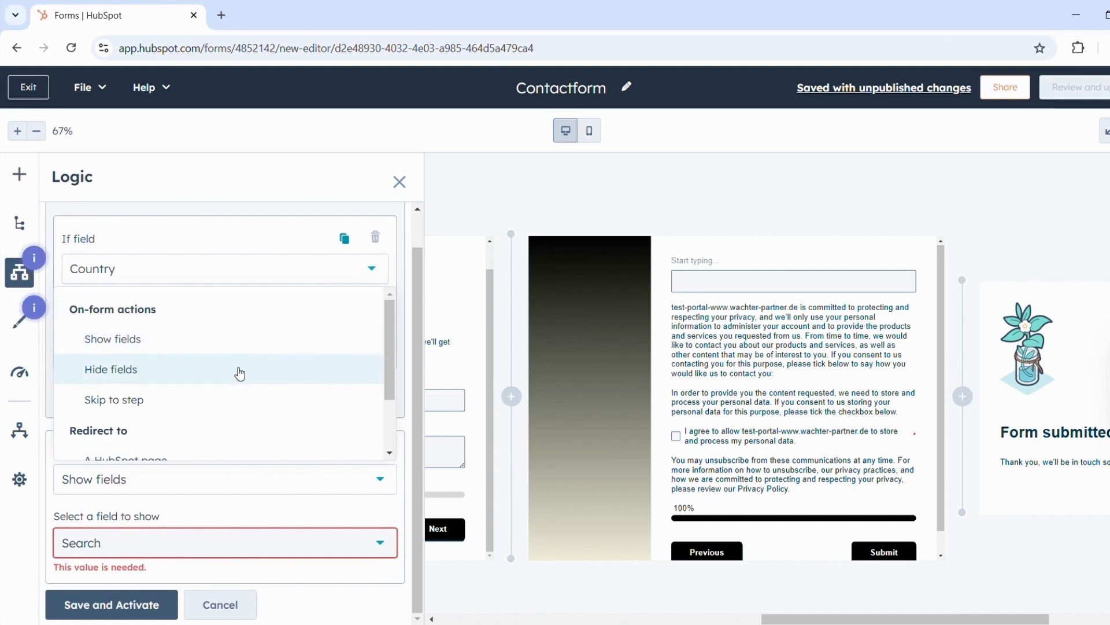
left_click(228, 399)
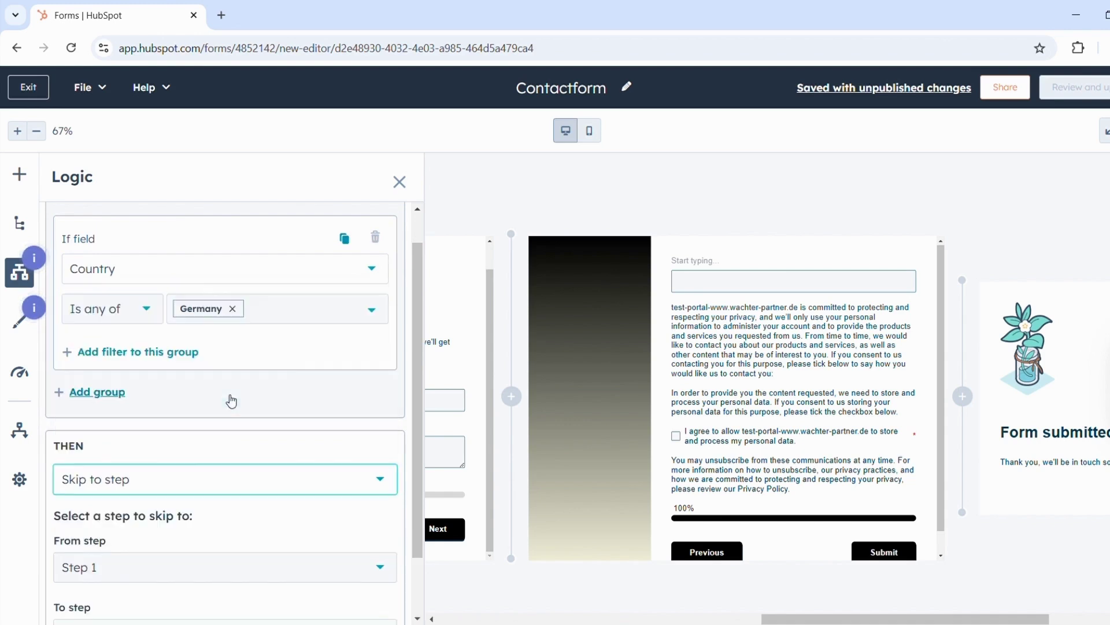
scroll(214, 529, "down", 1)
scroll(214, 529, "down", 1)
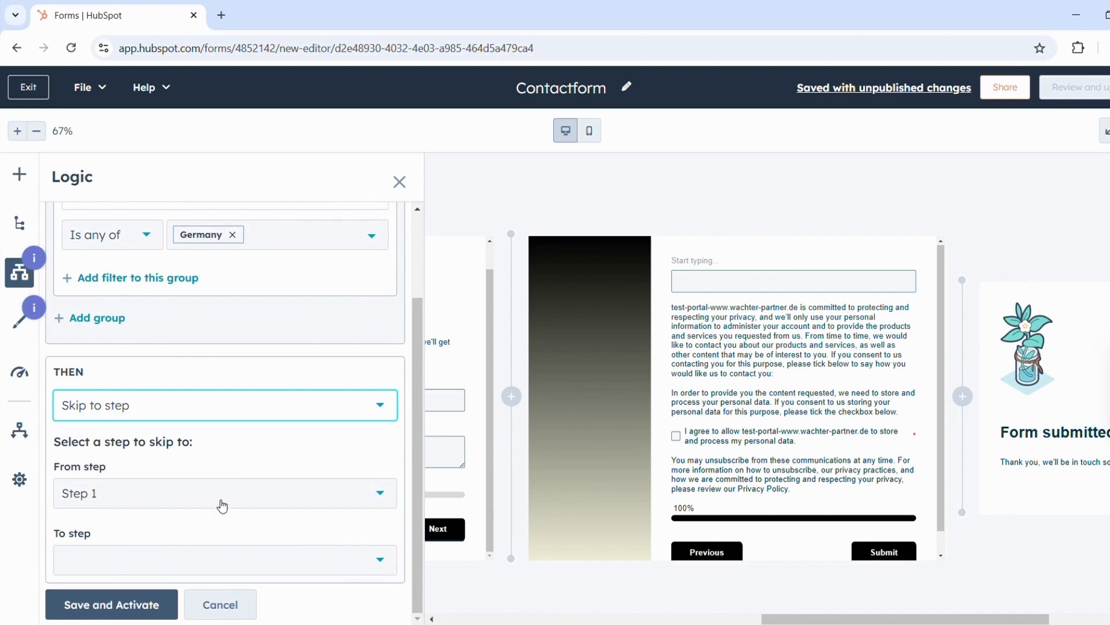
left_click(204, 570)
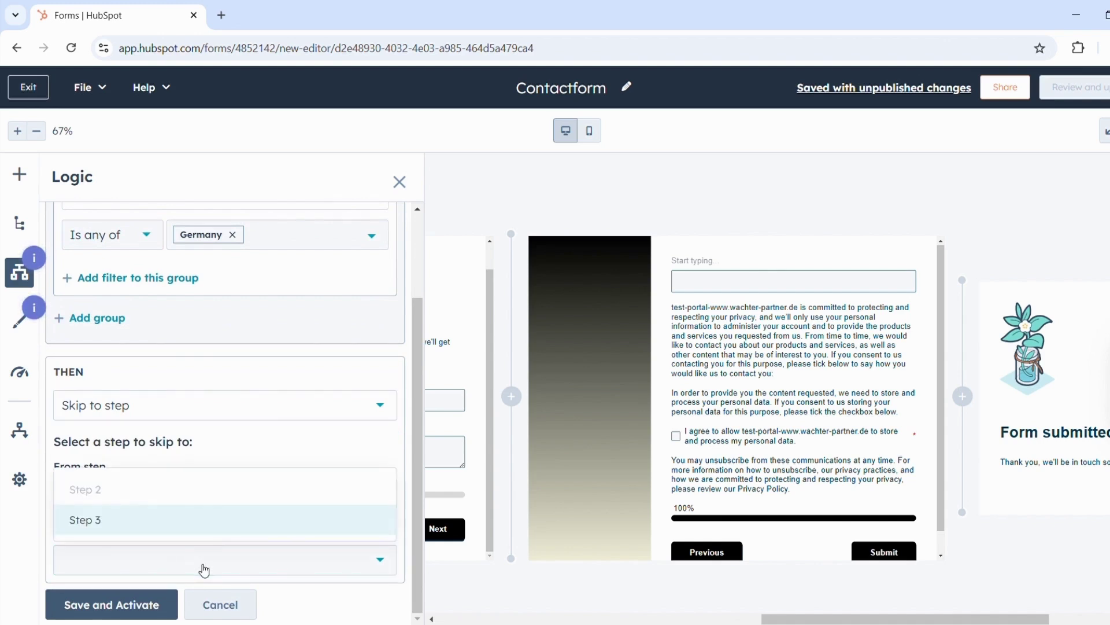
left_click(219, 519)
left_click(149, 603)
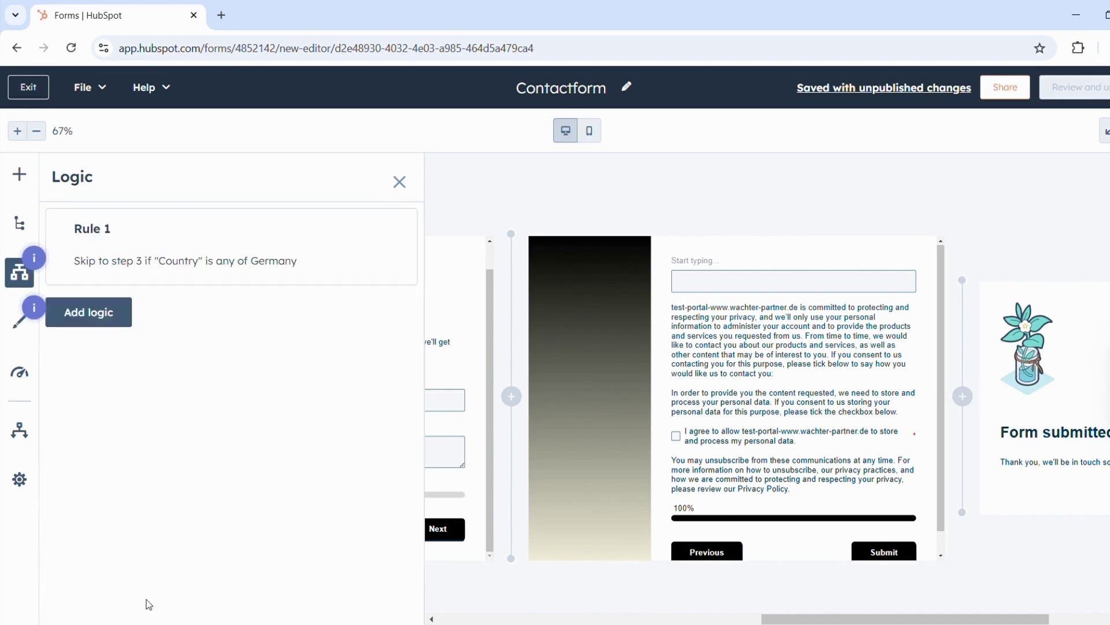
Close Logic and browse the Styling settings, including the field font list
left_click(399, 181)
left_click(30, 327)
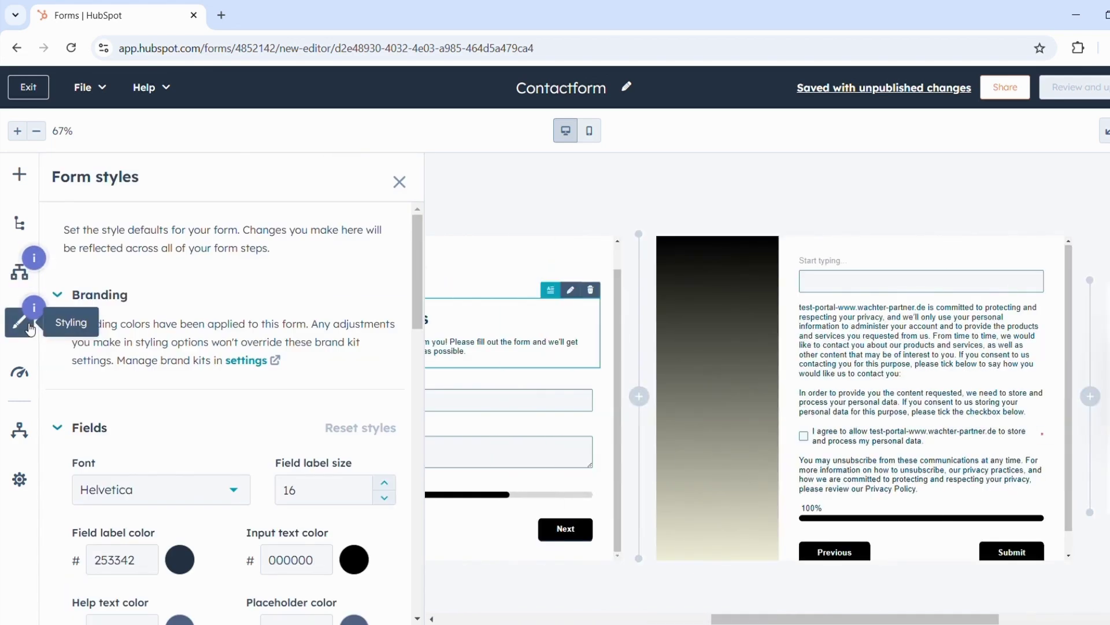
left_click(112, 494)
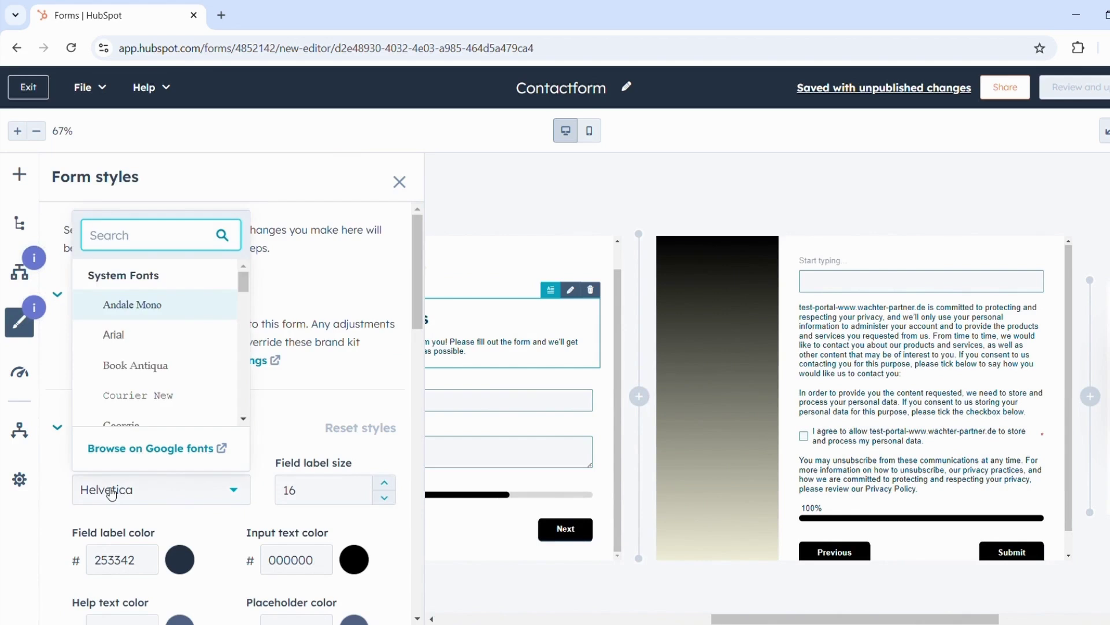
scroll(307, 491, "down", 8)
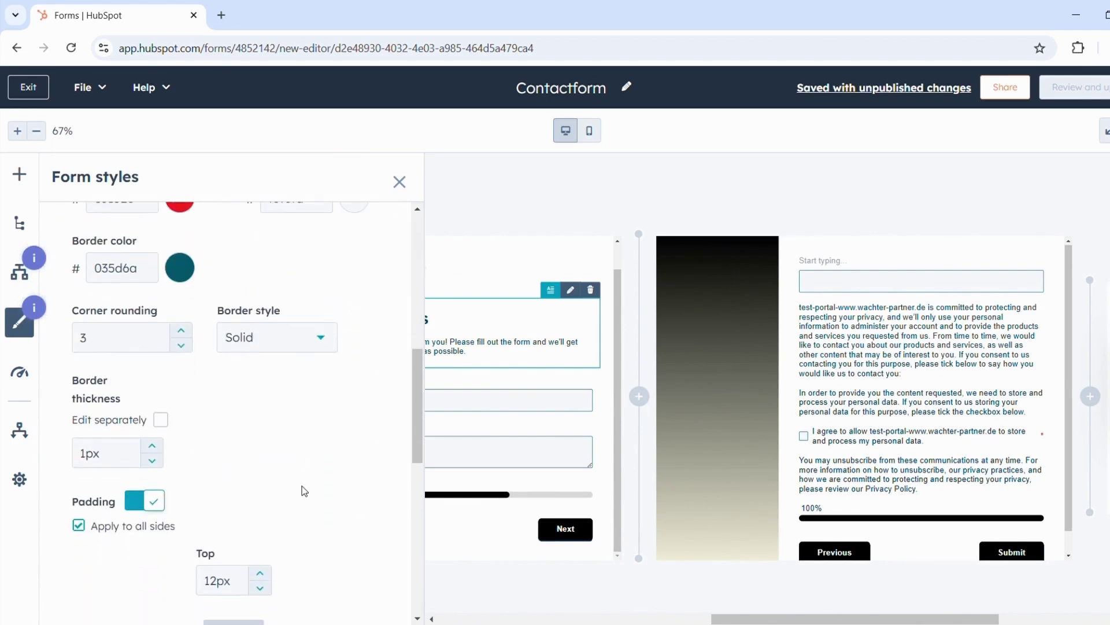
scroll(305, 491, "down", 5)
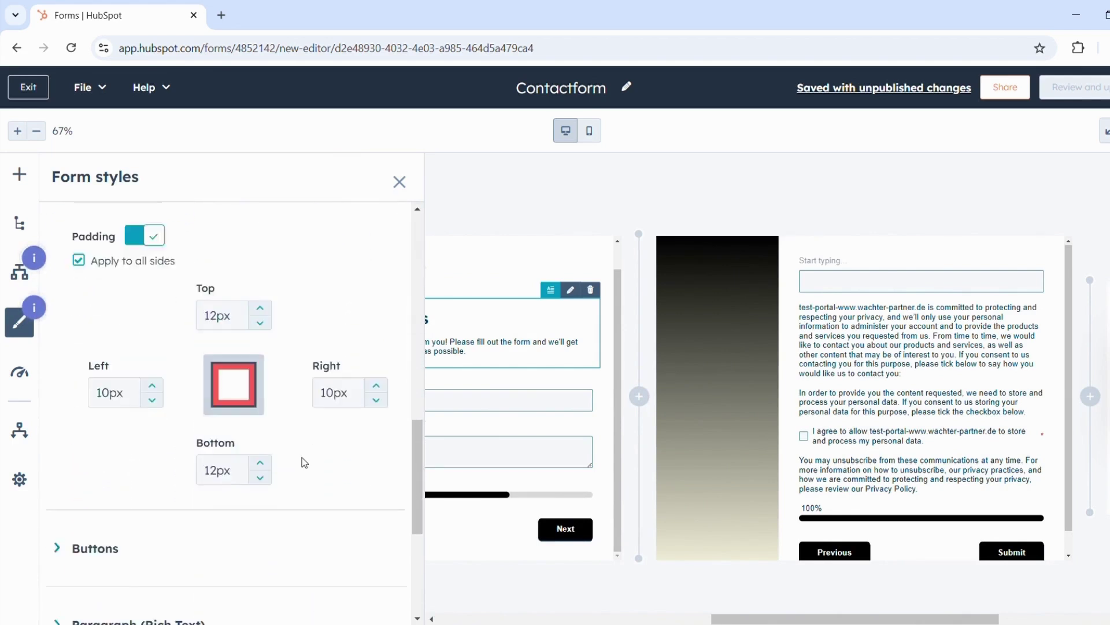
scroll(304, 462, "down", 4)
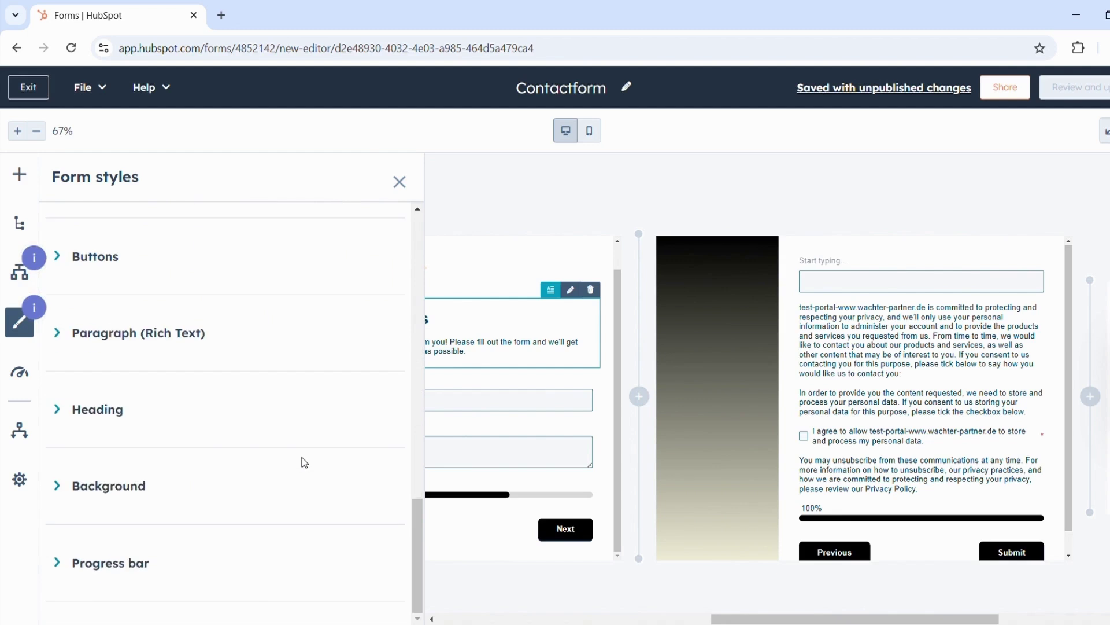
Expand the Progress bar style options, then bring up the post-submission Automation options
left_click(116, 571)
scroll(115, 569, "down", 5)
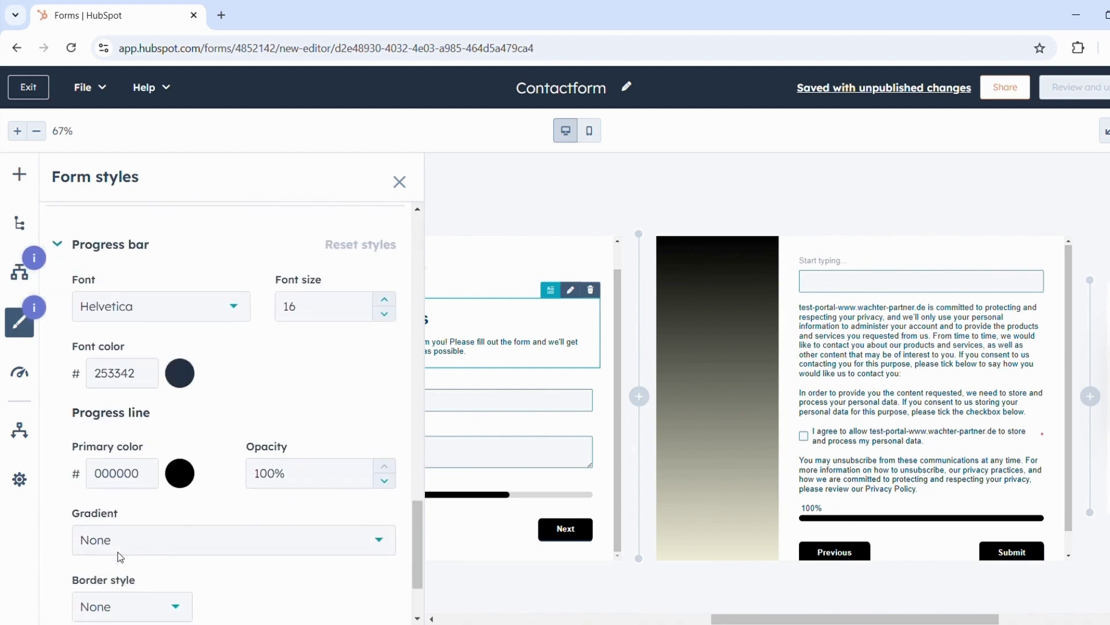
scroll(120, 557, "down", 1)
scroll(118, 556, "down", 3)
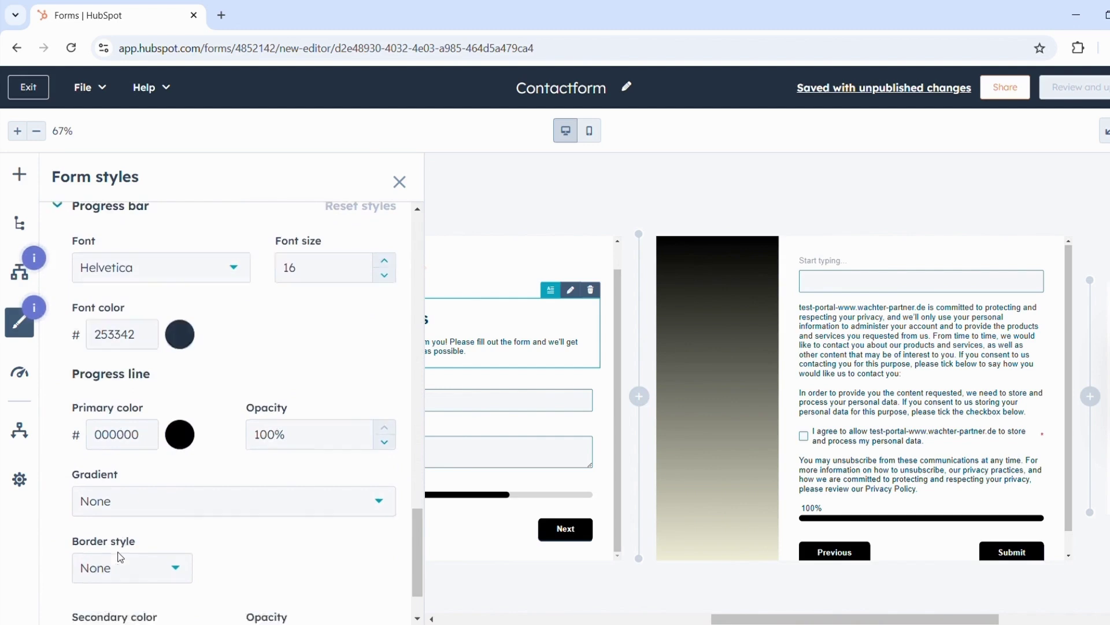
left_click(19, 429)
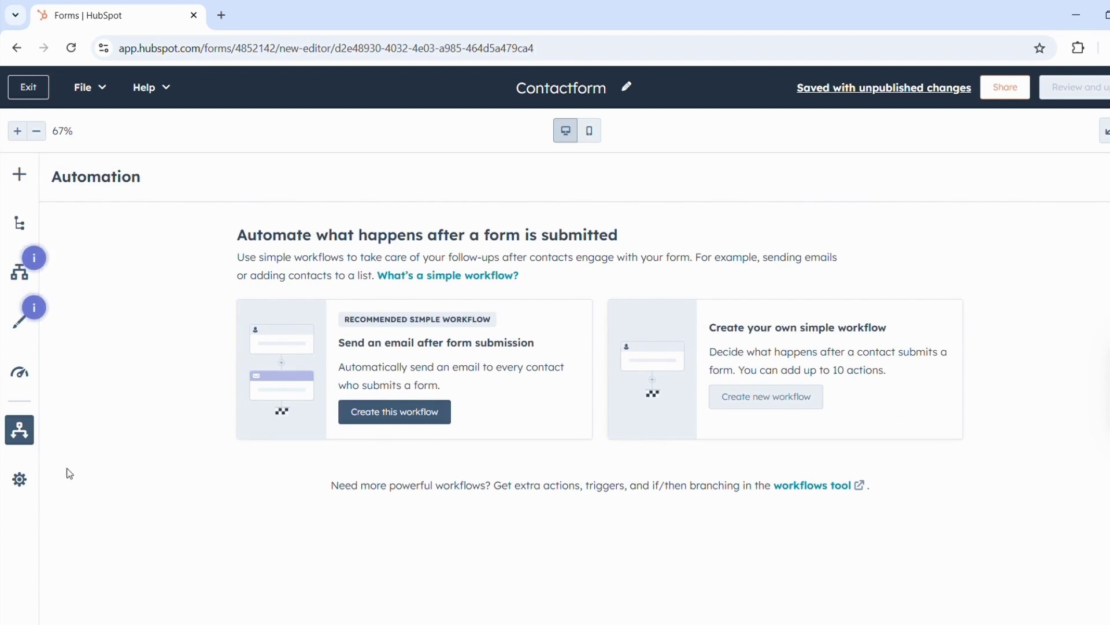
Enable creating contacts from unknown emails, review submission and language settings, then return to canvas
left_click(20, 481)
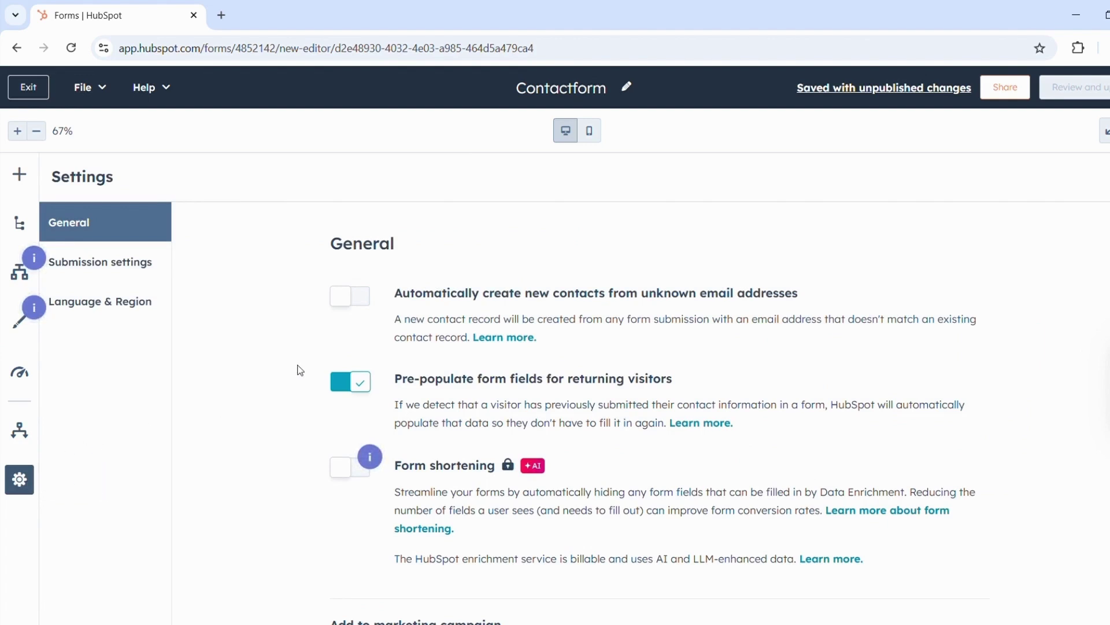
left_click(366, 301)
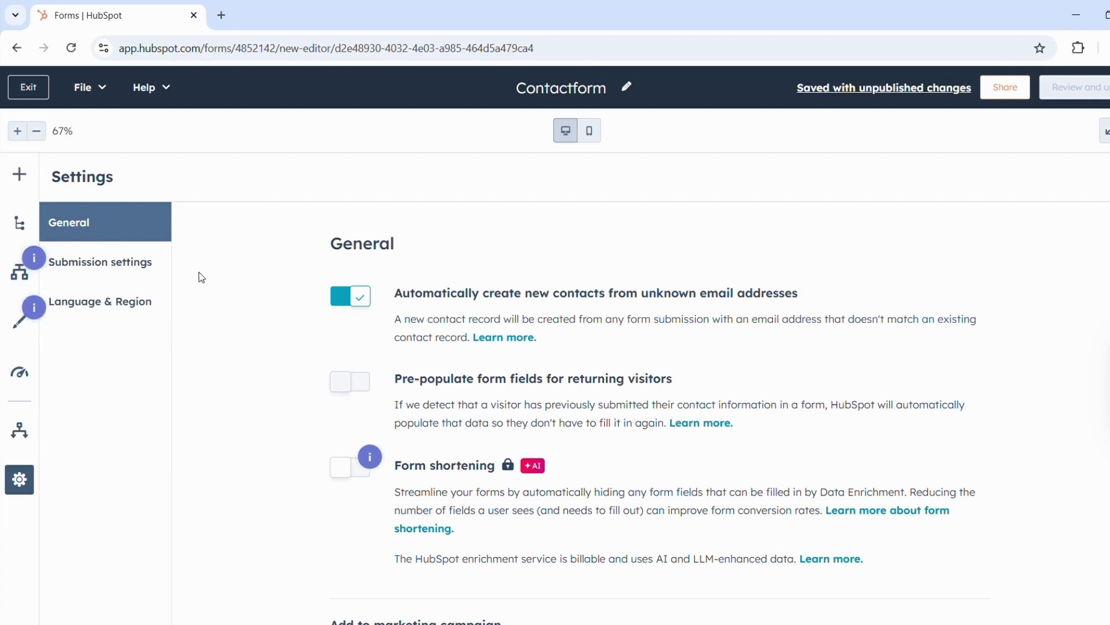
left_click(147, 267)
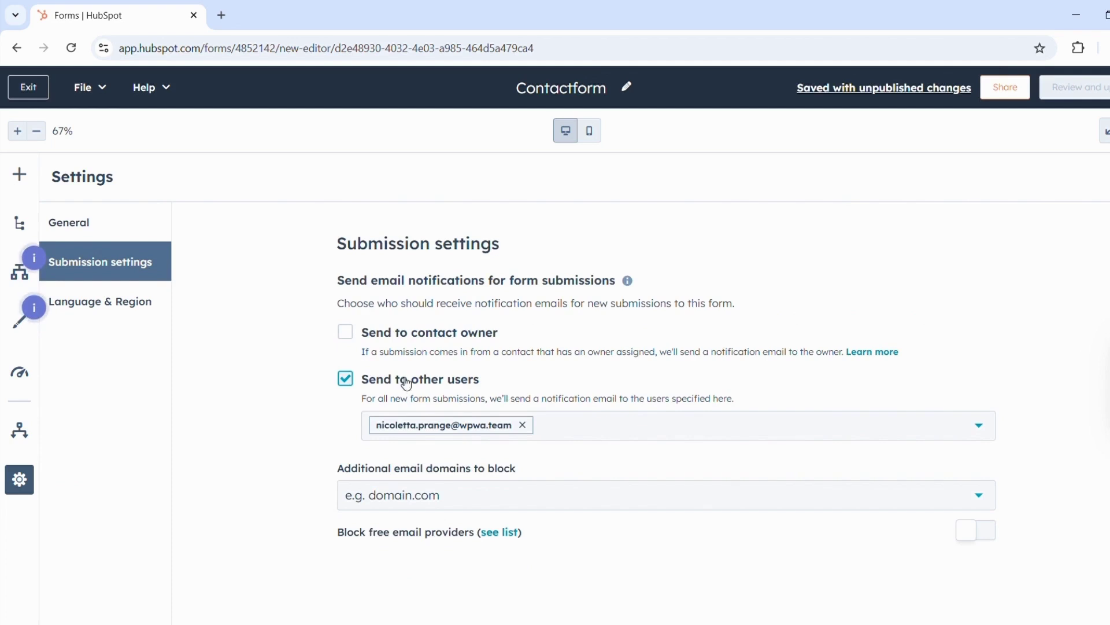
left_click(141, 316)
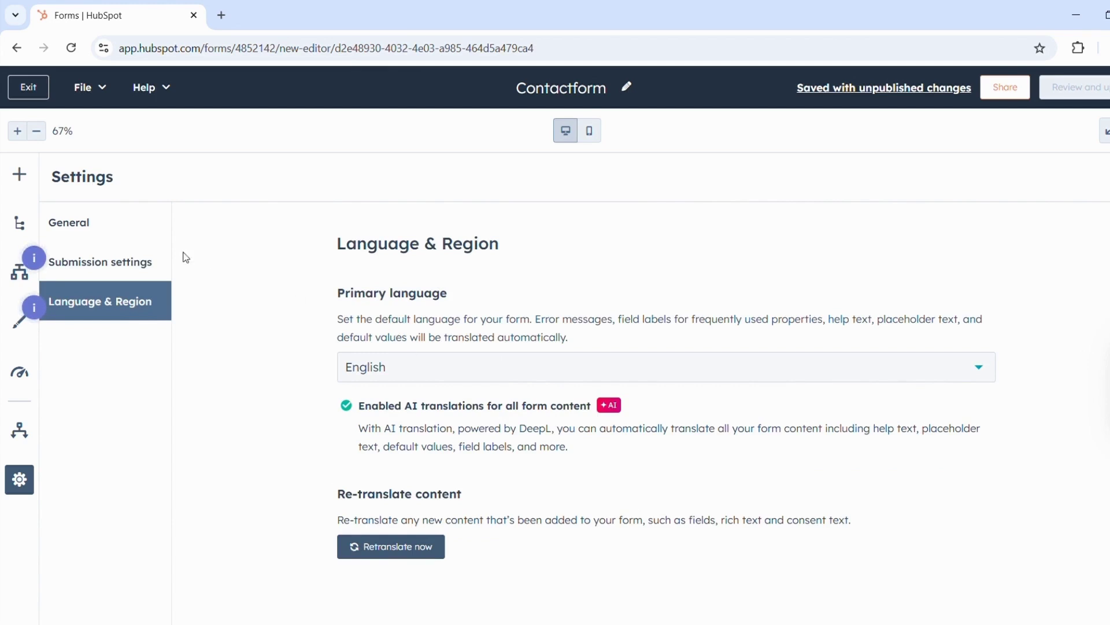
left_click(21, 175)
left_click(405, 184)
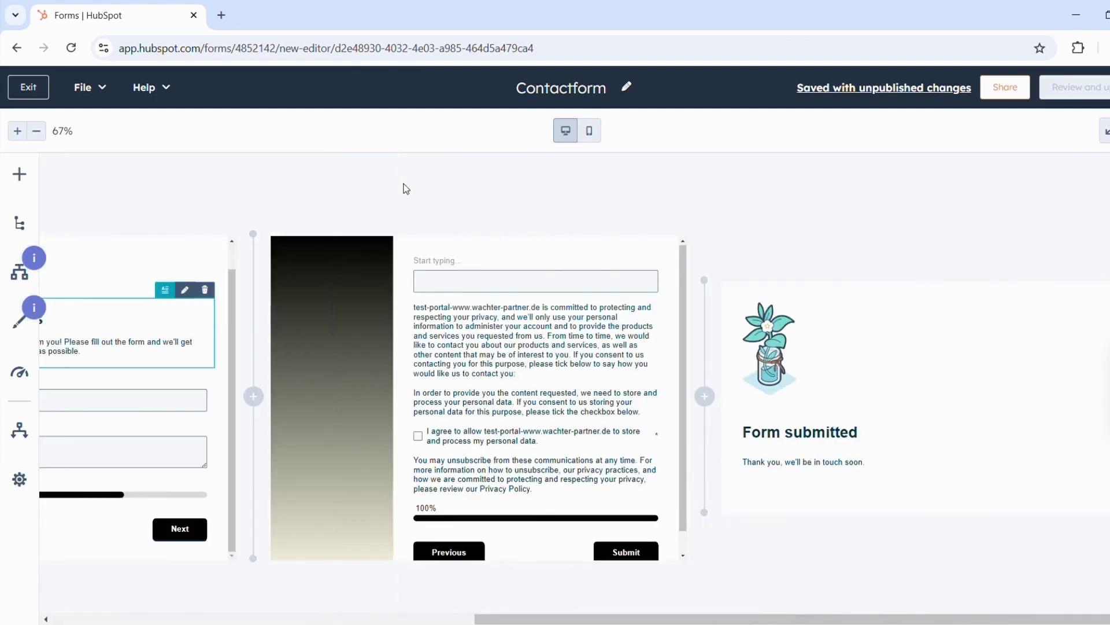
Select Step 3's consent text block and scroll the canvas left toward steps 1 and 2
left_click(423, 327)
scroll(423, 326, "left", 10)
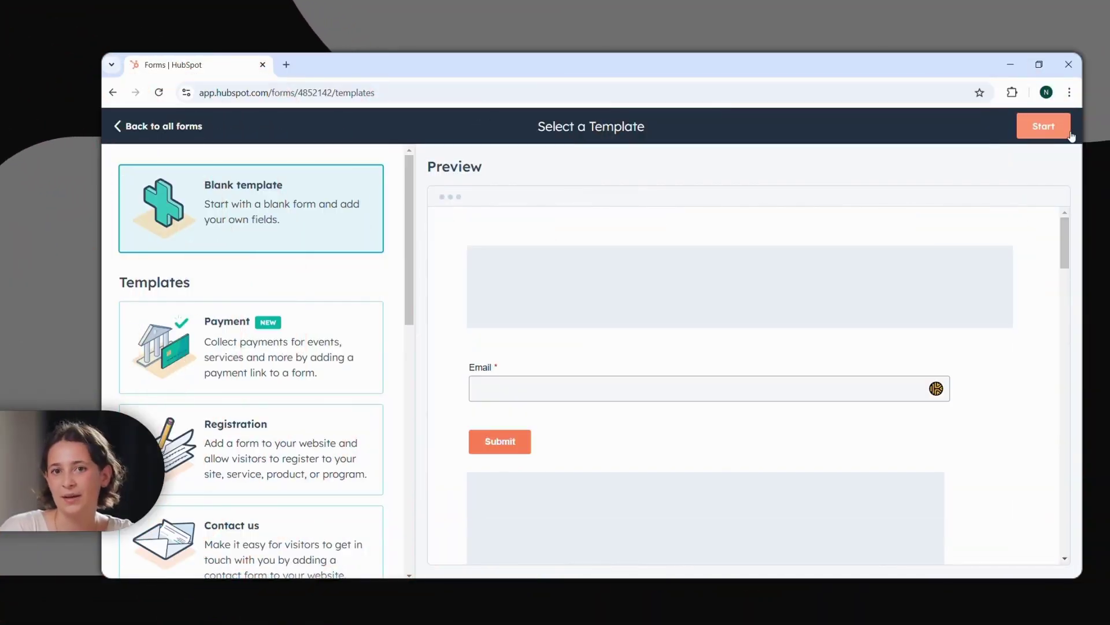
Drag within the Select a Template page to browse templates beyond Blank
left_click_drag(414, 314, 403, 267)
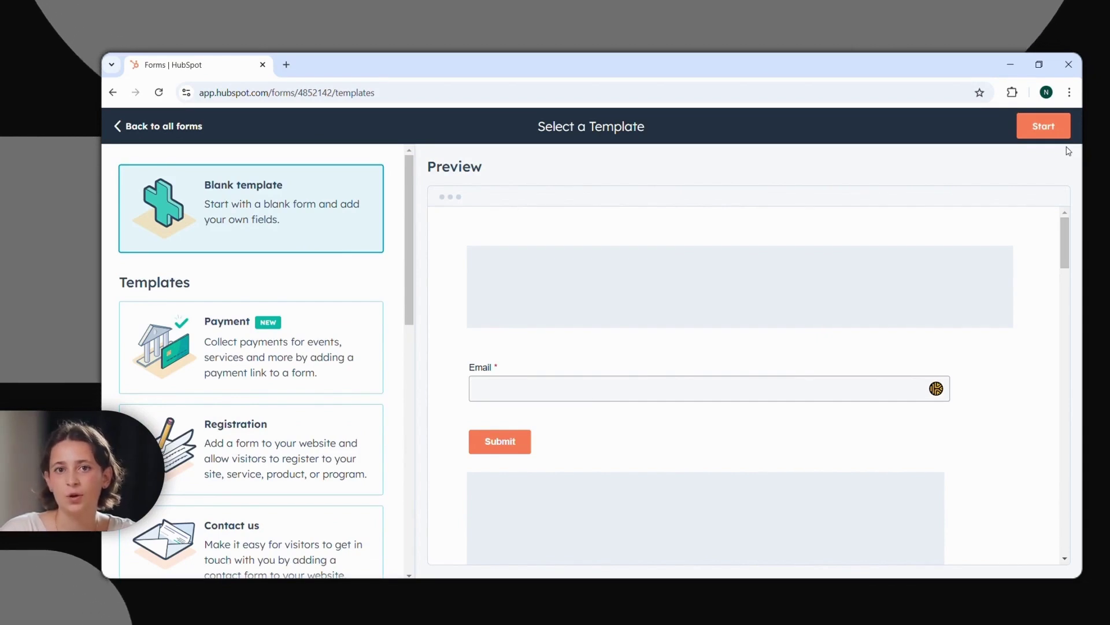
Start a blank form and place First name and Last name side by side above Email
left_click(1043, 126)
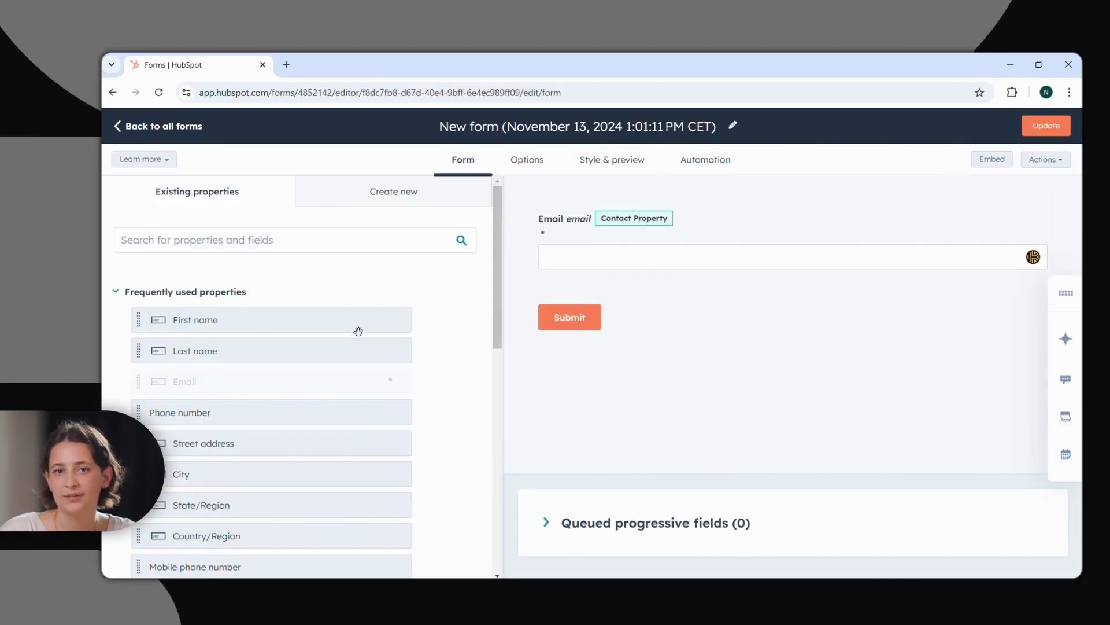
left_click_drag(385, 319, 546, 202)
left_click_drag(331, 364, 949, 235)
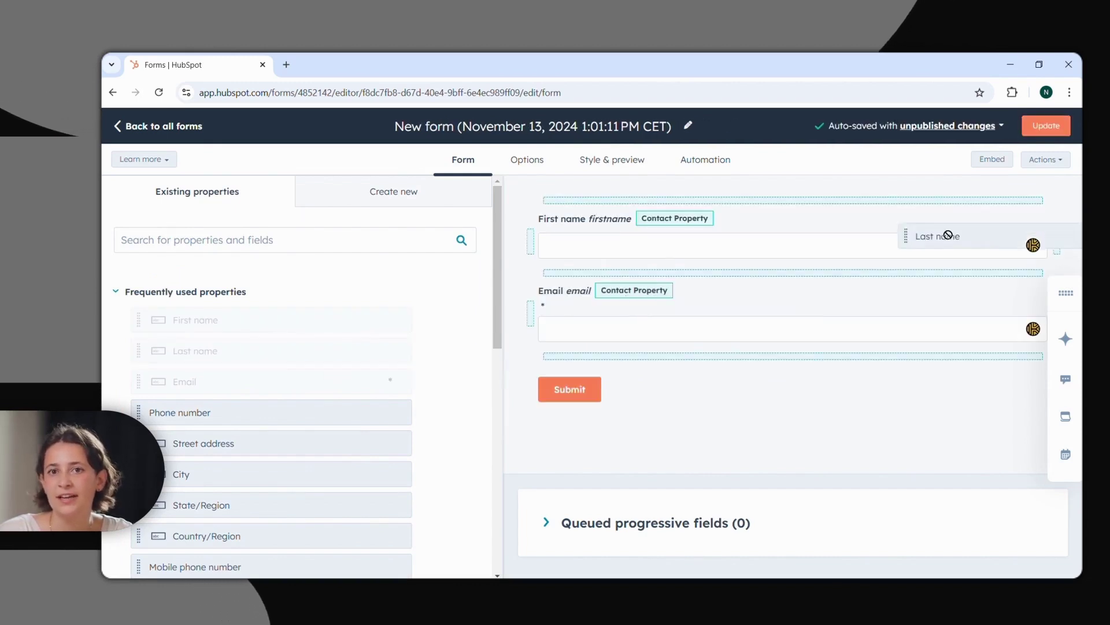
left_click_drag(1065, 236, 1063, 236)
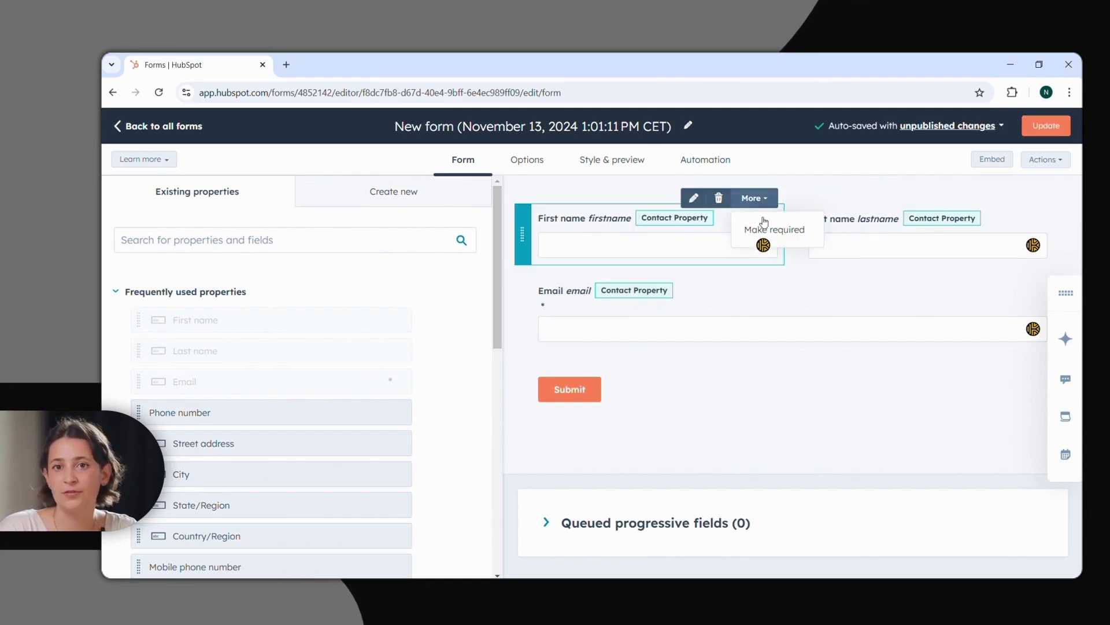
Make First name and Last name required and add Mobile phone number above Email
left_click(763, 223)
left_click(1024, 199)
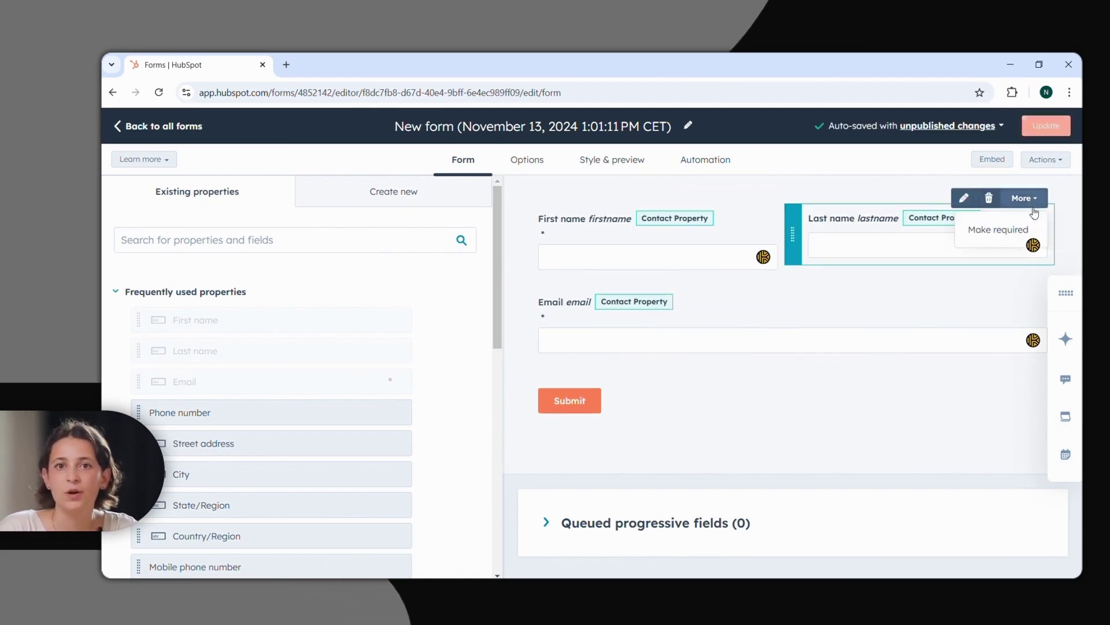
scroll(439, 531, "down", 2)
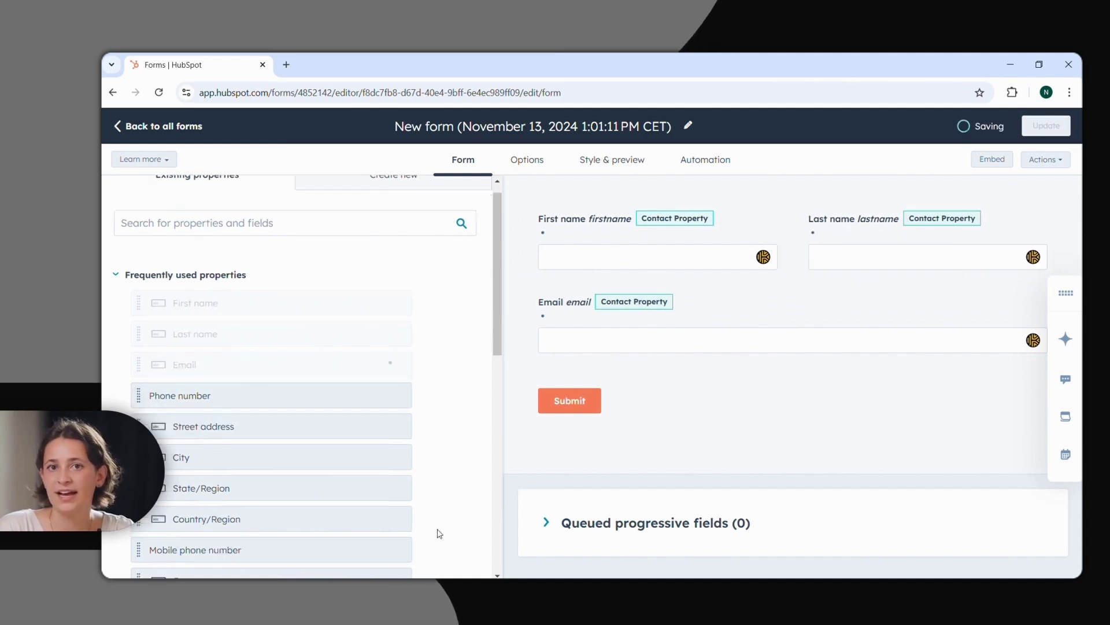
left_click_drag(292, 452, 550, 291)
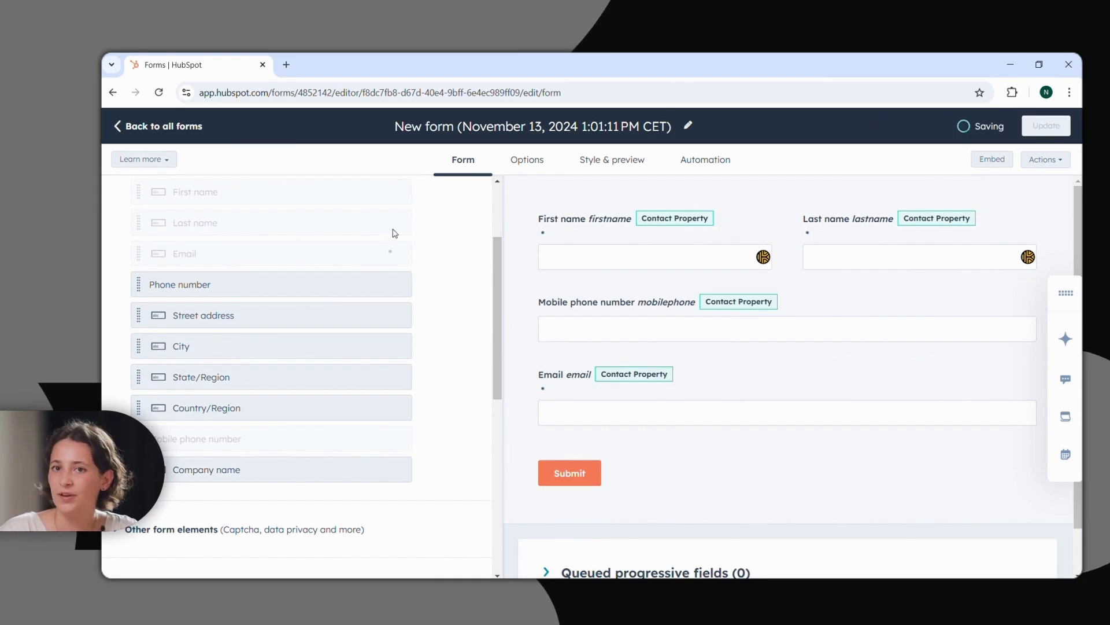
scroll(399, 234, "up", 2)
Add a header at the top of the form reading 'Your information'
left_click(410, 197)
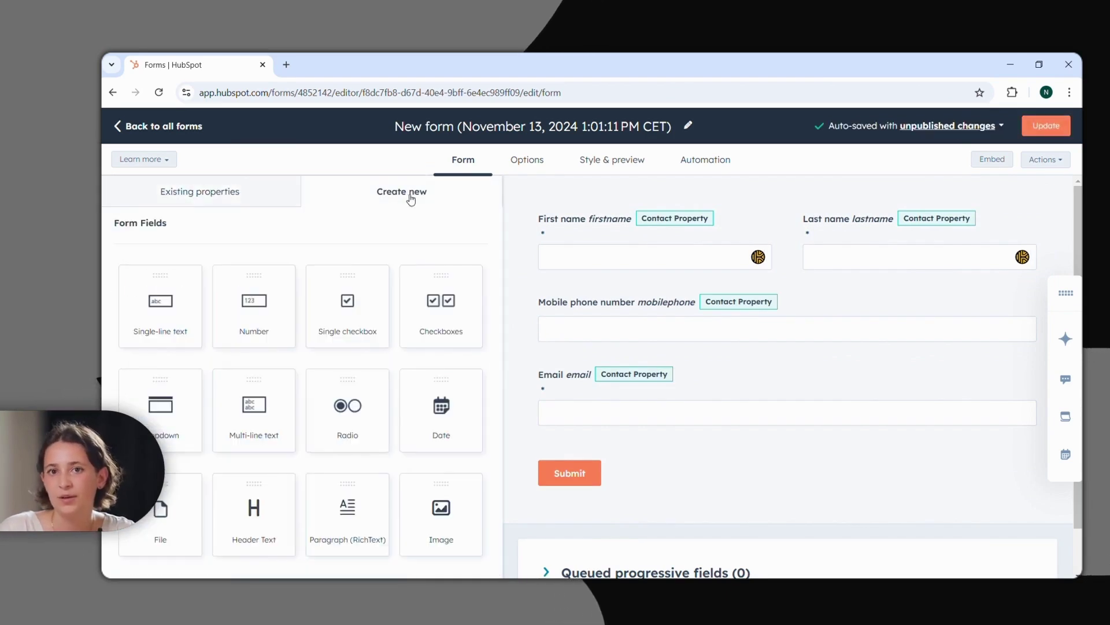
left_click(257, 510)
left_click(556, 229)
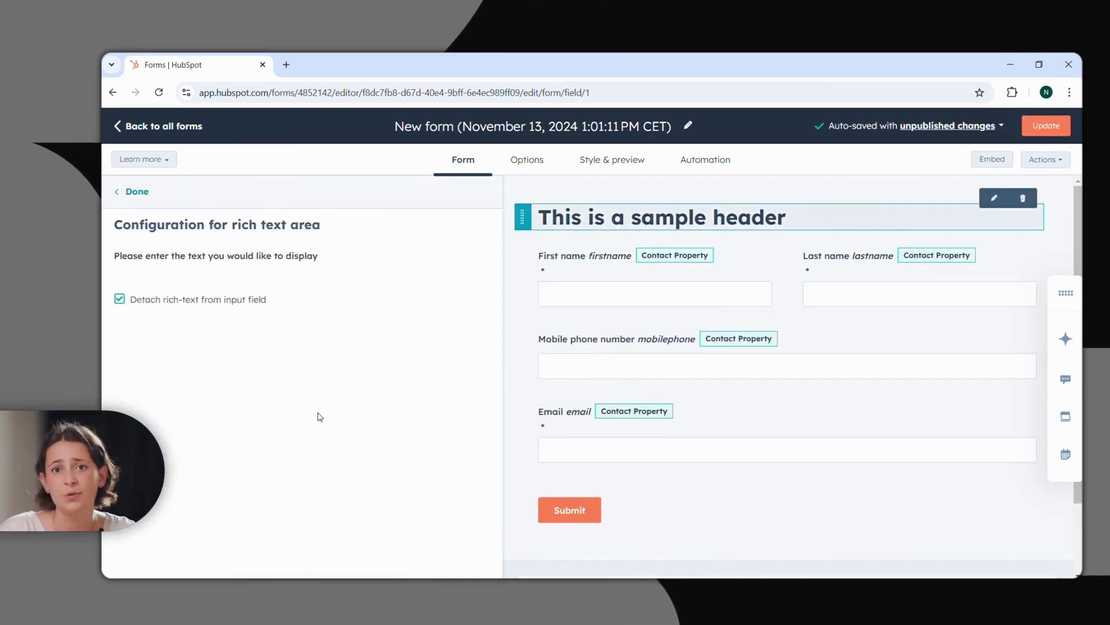
triple_click(272, 330)
type("Your information")
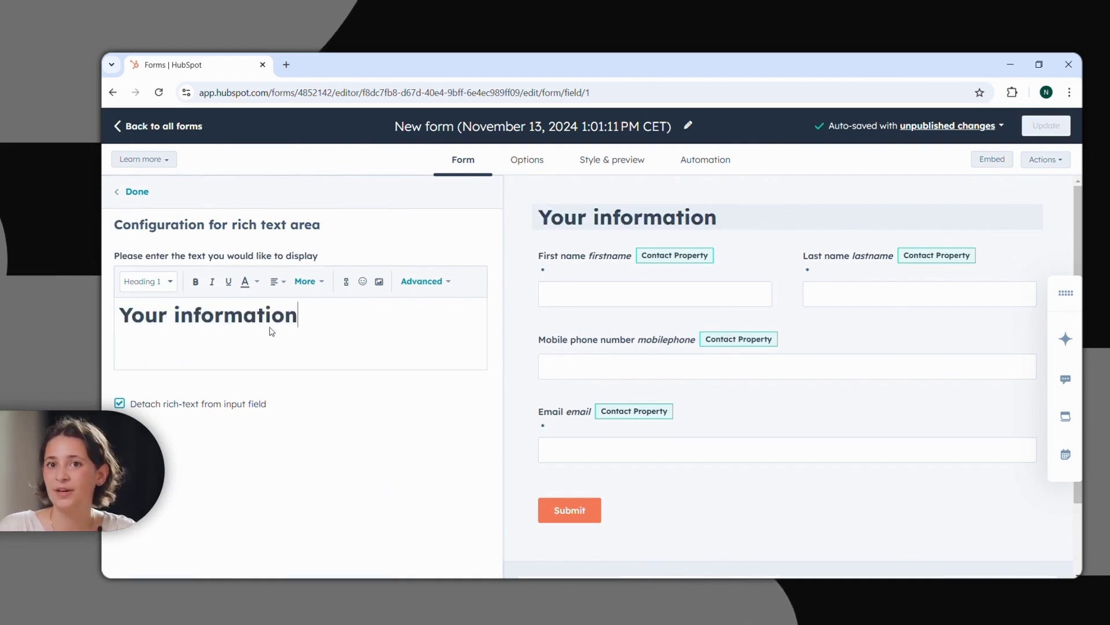
Turn on Block free email providers for the Email field
left_click(520, 460)
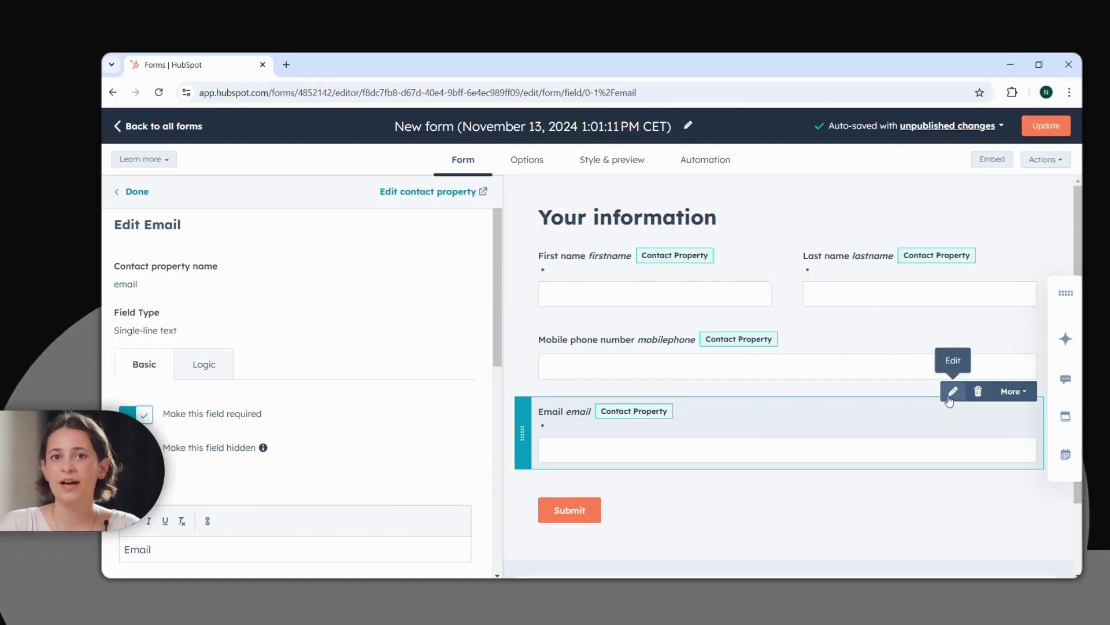
scroll(355, 492, "down", 8)
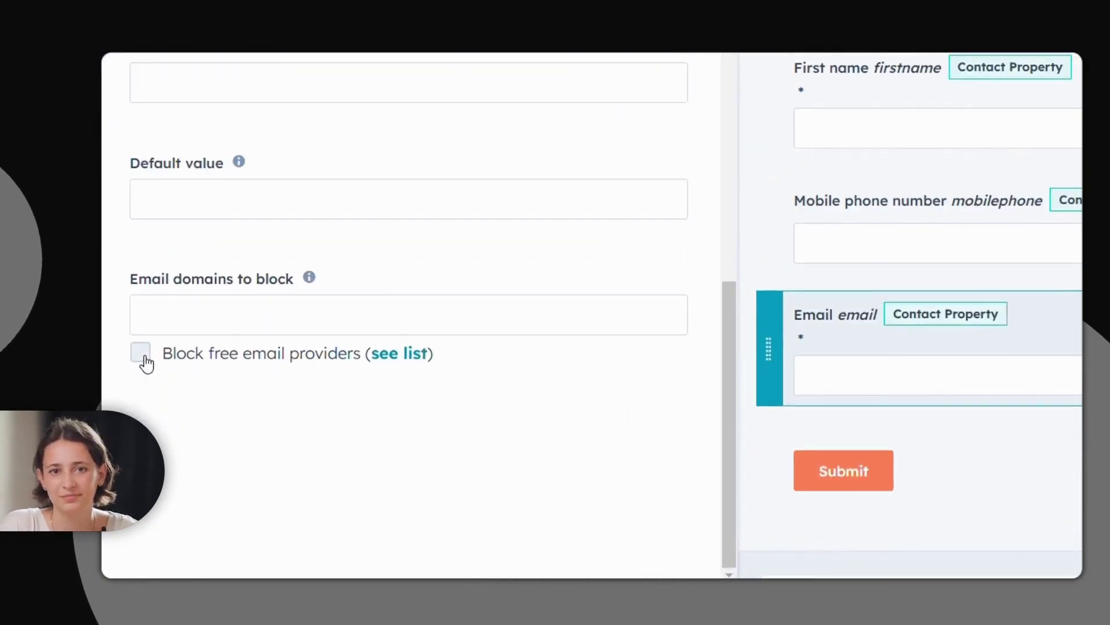
left_click(142, 355)
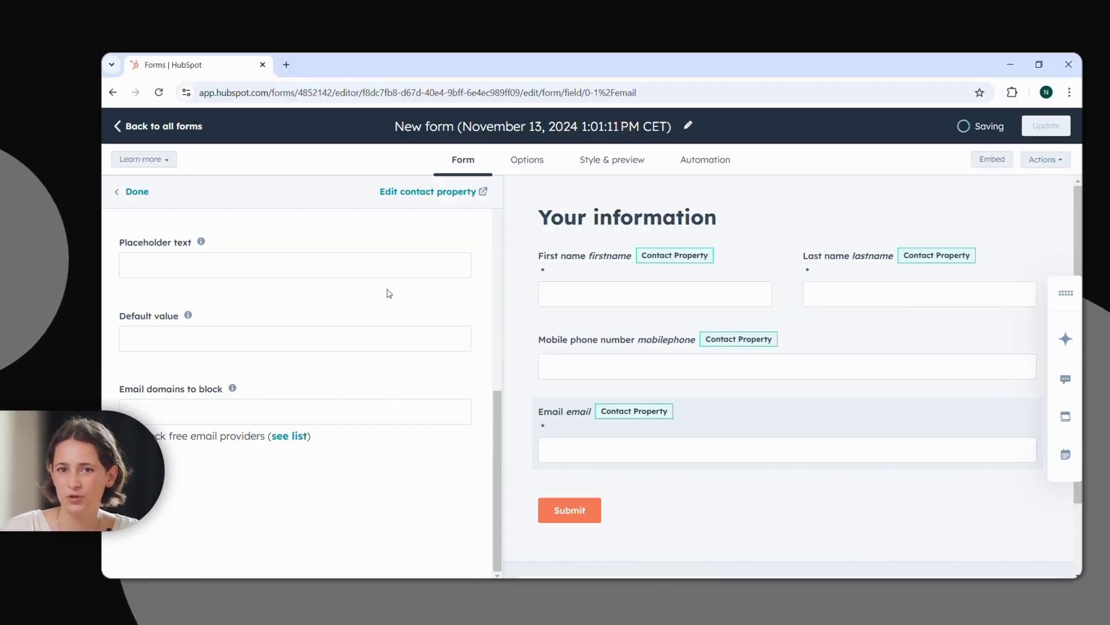
scroll(217, 222, "up", 5)
Set the data privacy option to Legitimate interest and select the form title for renaming
left_click(135, 192)
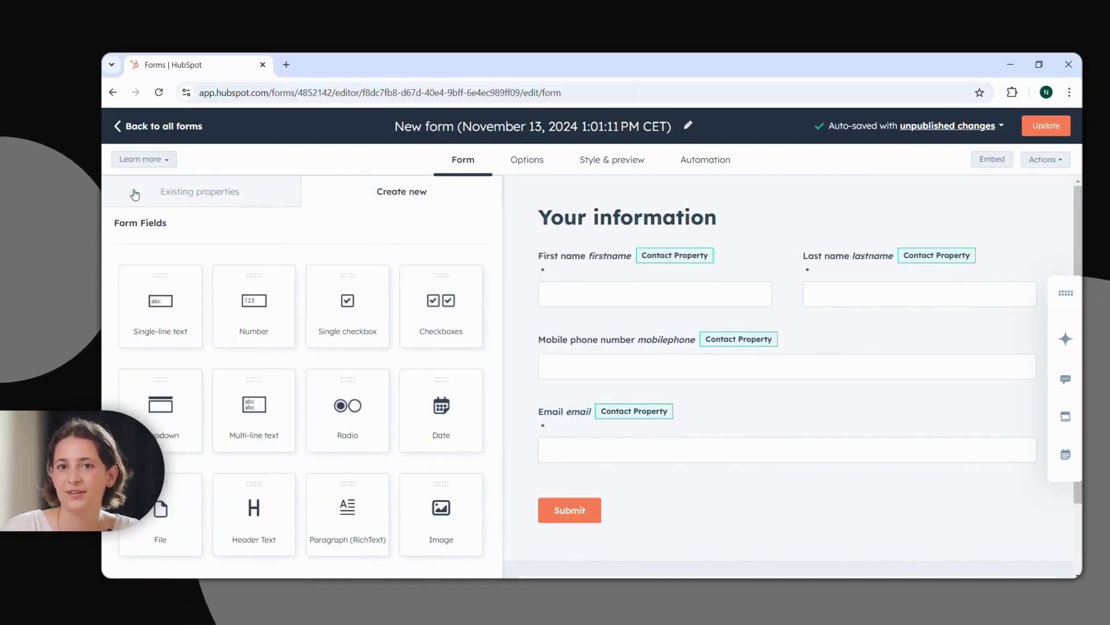
scroll(198, 413, "down", 1)
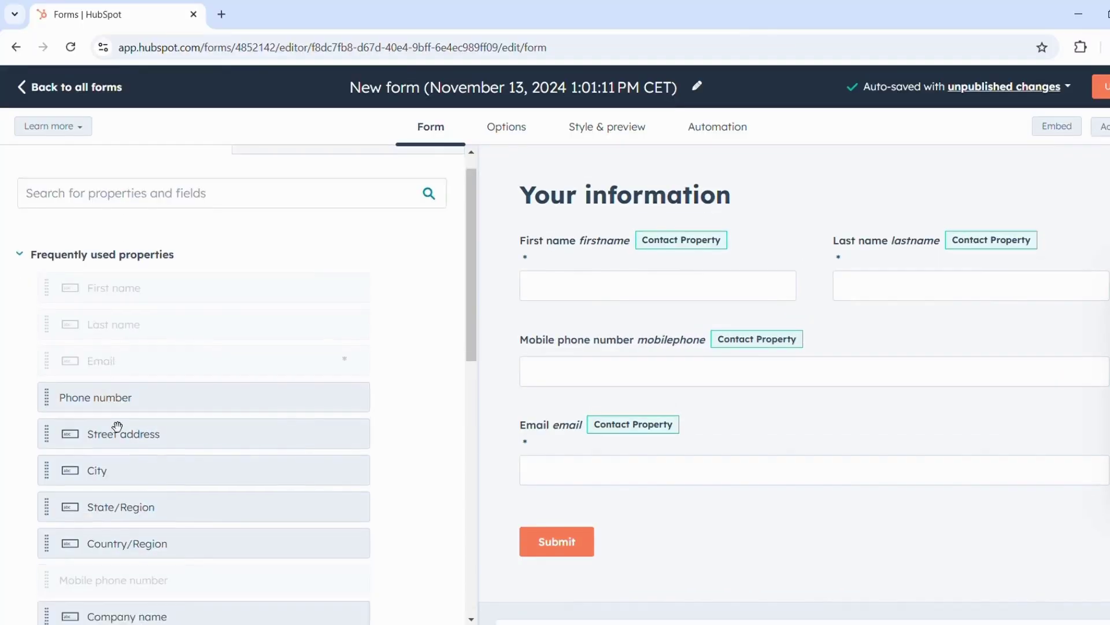
scroll(112, 417, "down", 8)
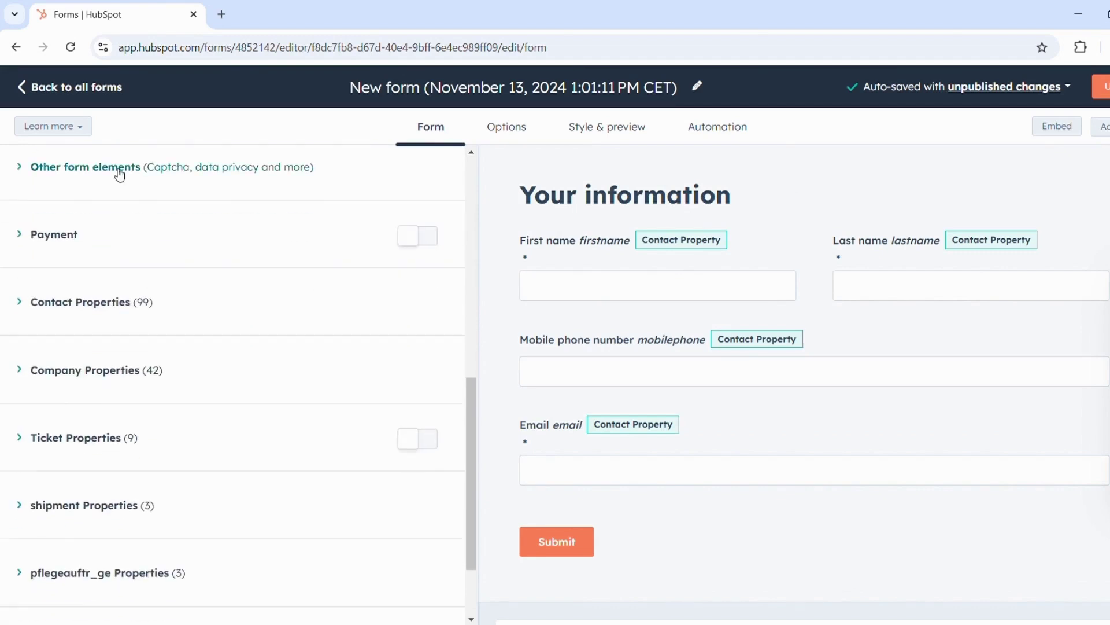
left_click(117, 169)
left_click(101, 269)
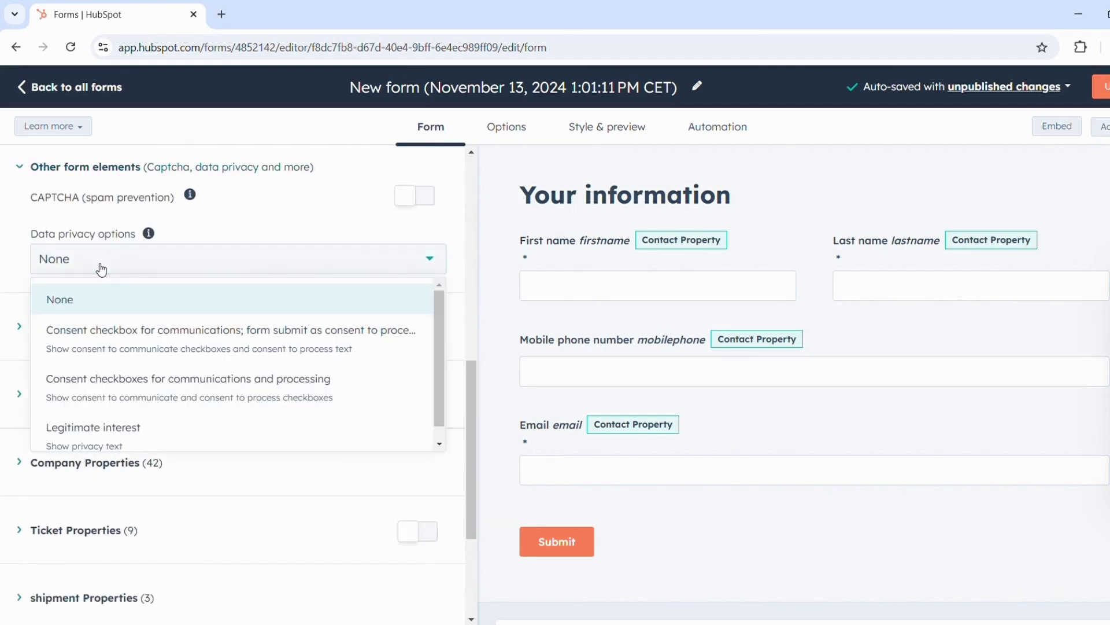
left_click(93, 425)
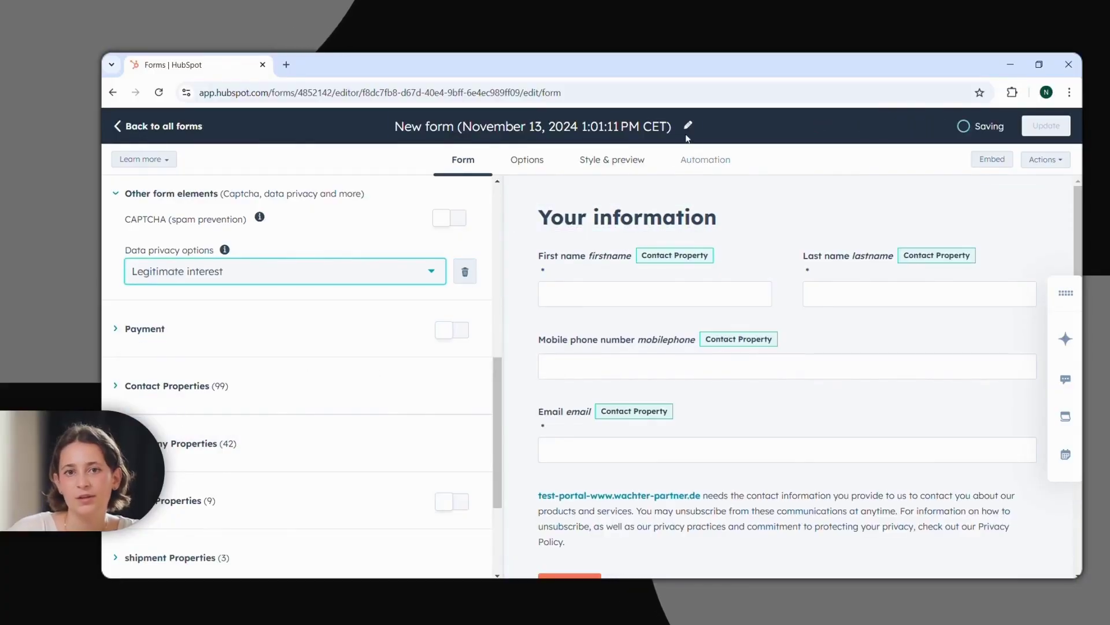
left_click(688, 126)
key("ctrl+a")
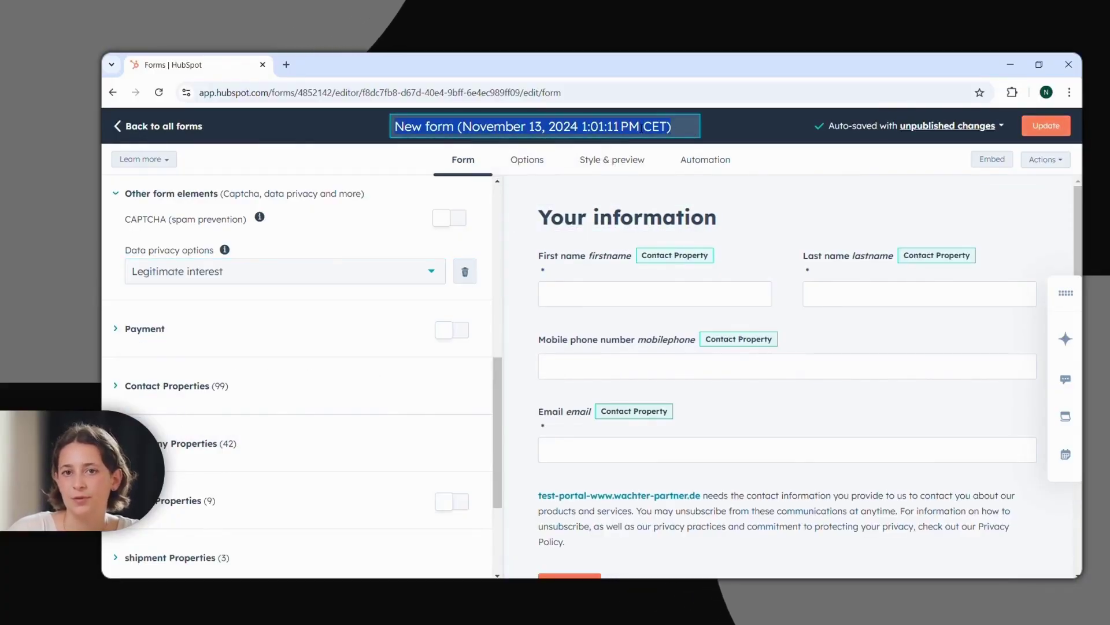
Name the form 'Contact form' and review its thank-you message after submission
type("Contact form")
left_click(535, 158)
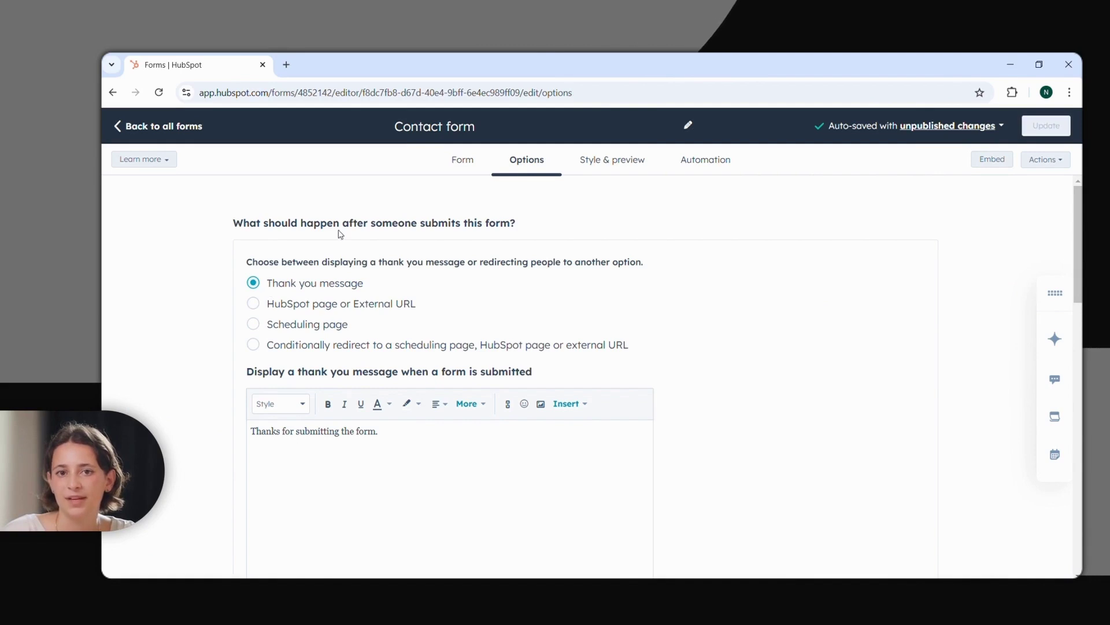
Preview the Contact form's layout at tablet and mobile sizes
left_click(614, 166)
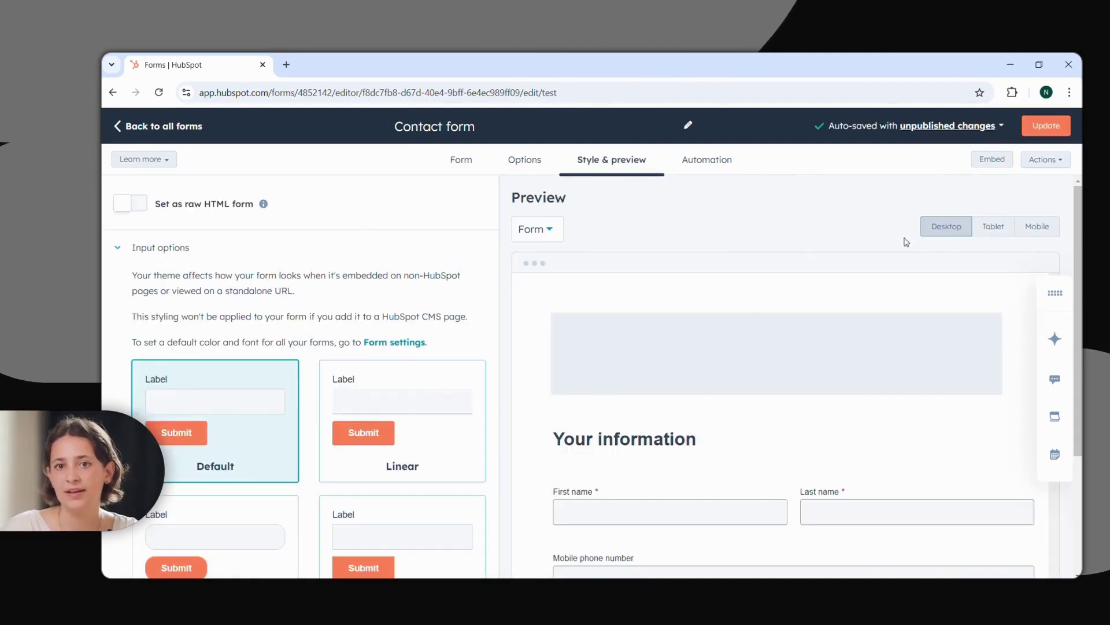
left_click(992, 227)
scroll(823, 472, "down", 3)
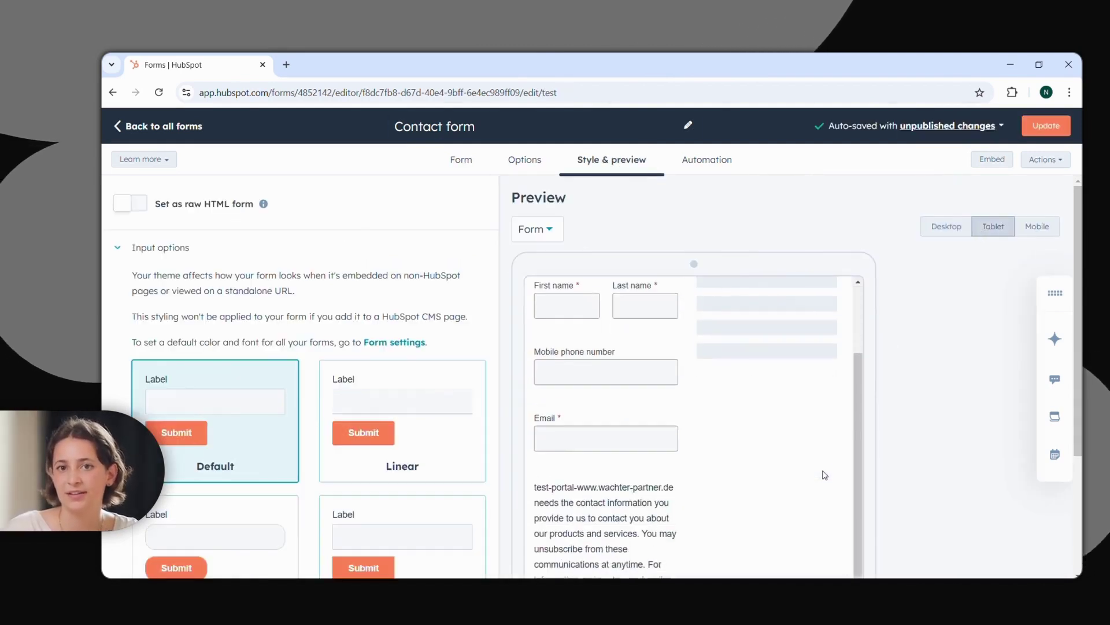
left_click(1037, 226)
scroll(775, 408, "down", 2)
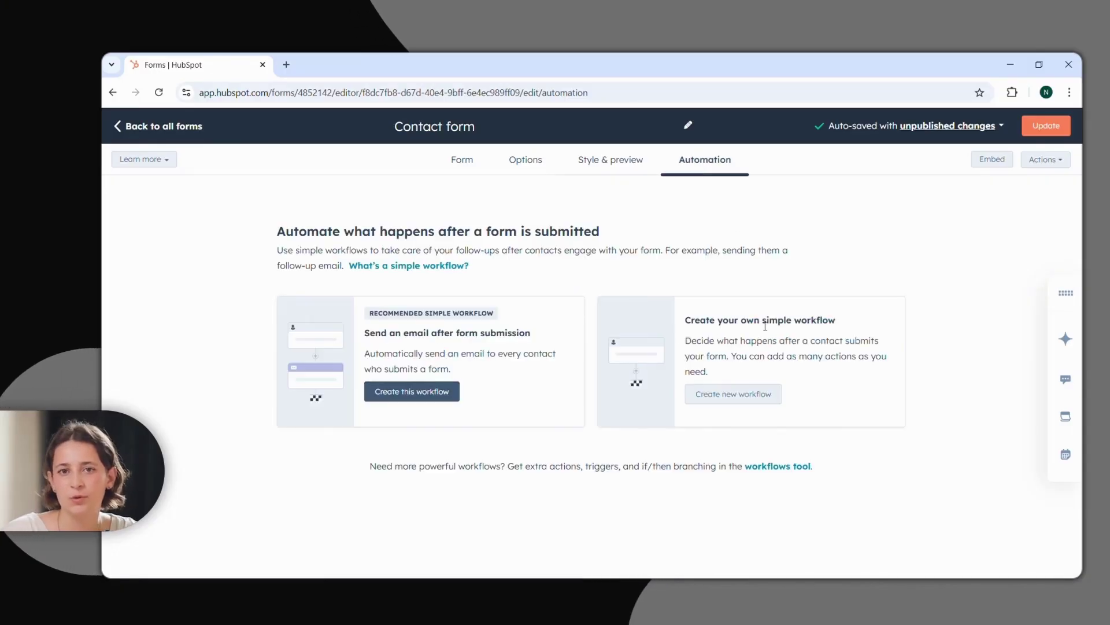
Create a workflow triggered by Contact form submissions and show its Communications actions
left_click(742, 393)
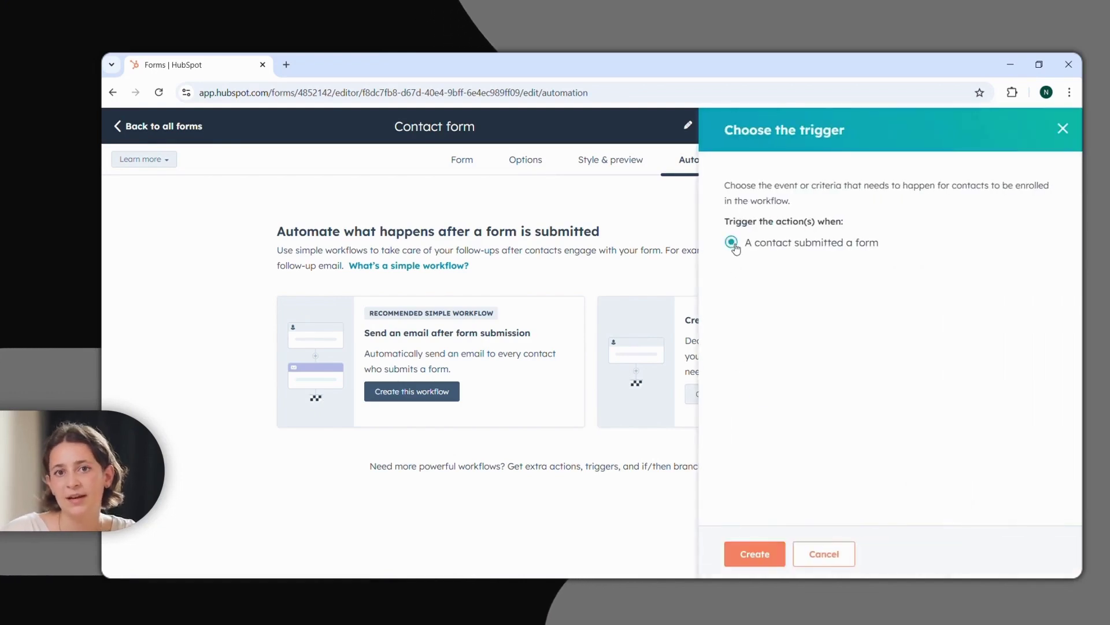
left_click(734, 547)
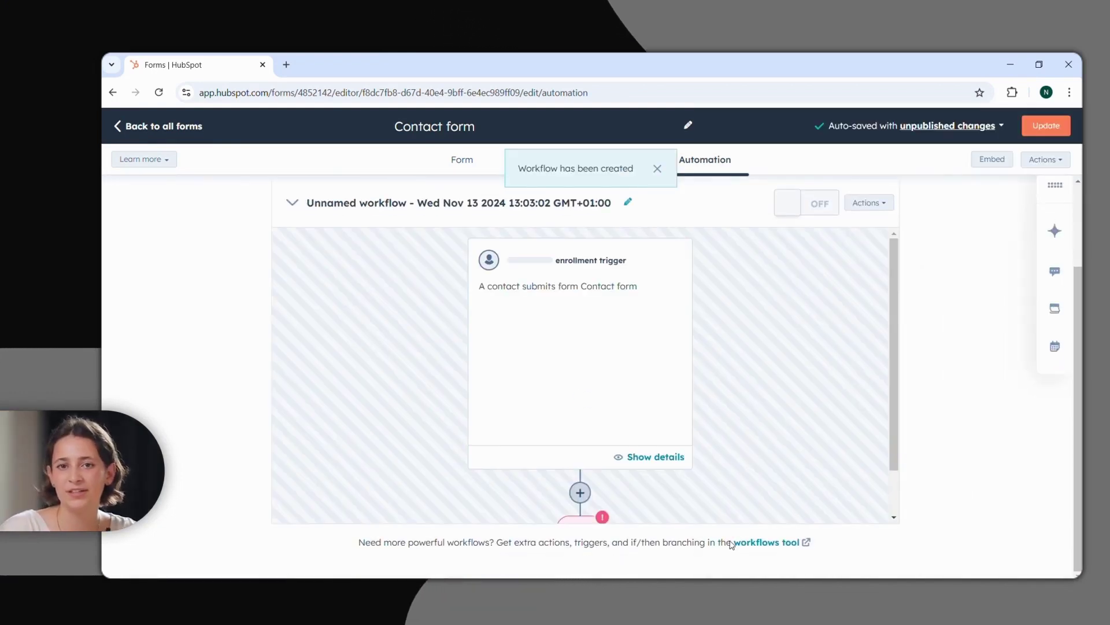
left_click(580, 494)
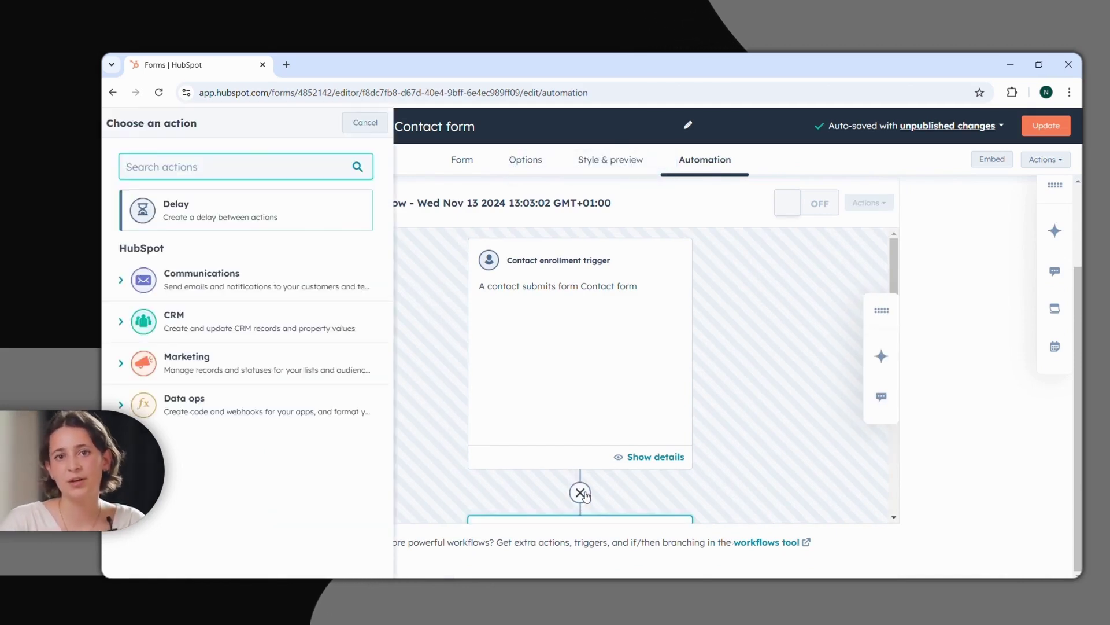
left_click(236, 291)
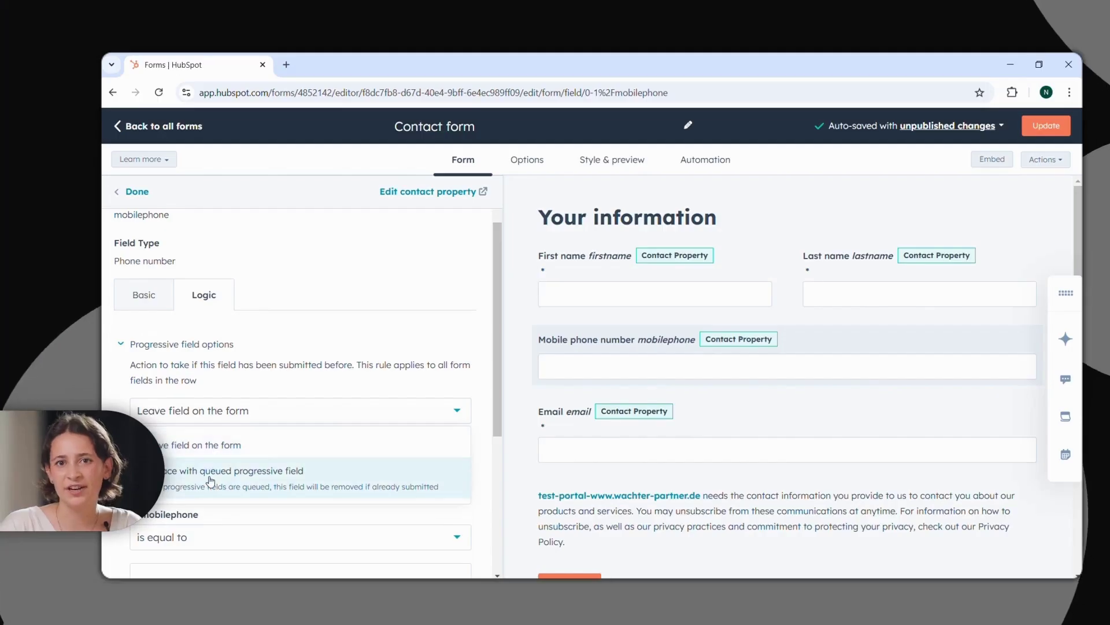
Replace Mobile phone number once submitted, with Phone number as the queued progressive field
left_click(207, 477)
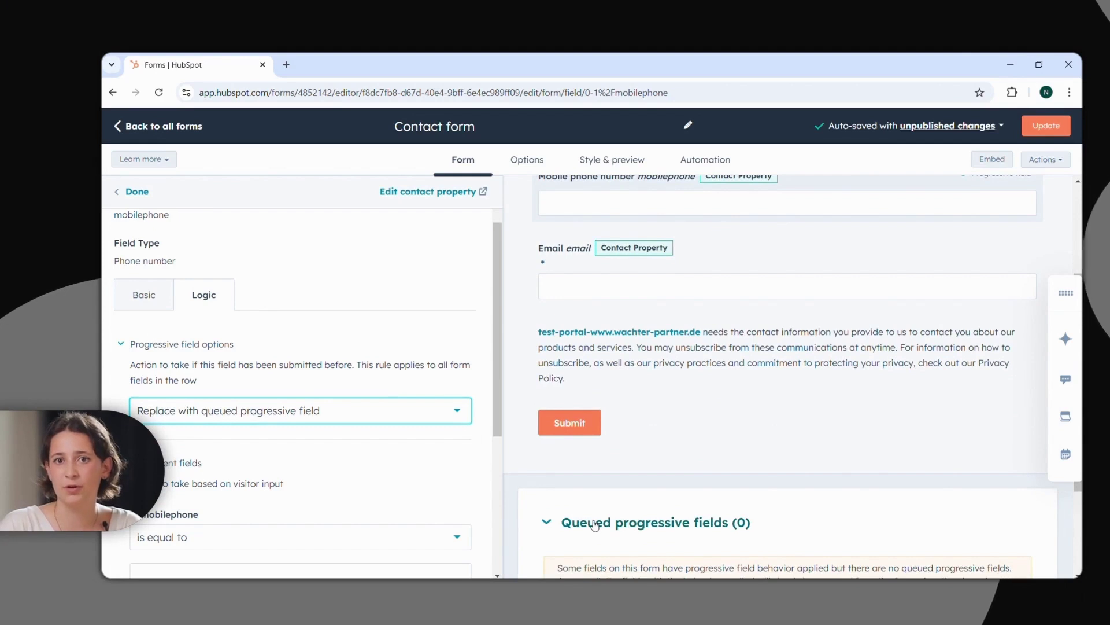
scroll(595, 524, "down", 3)
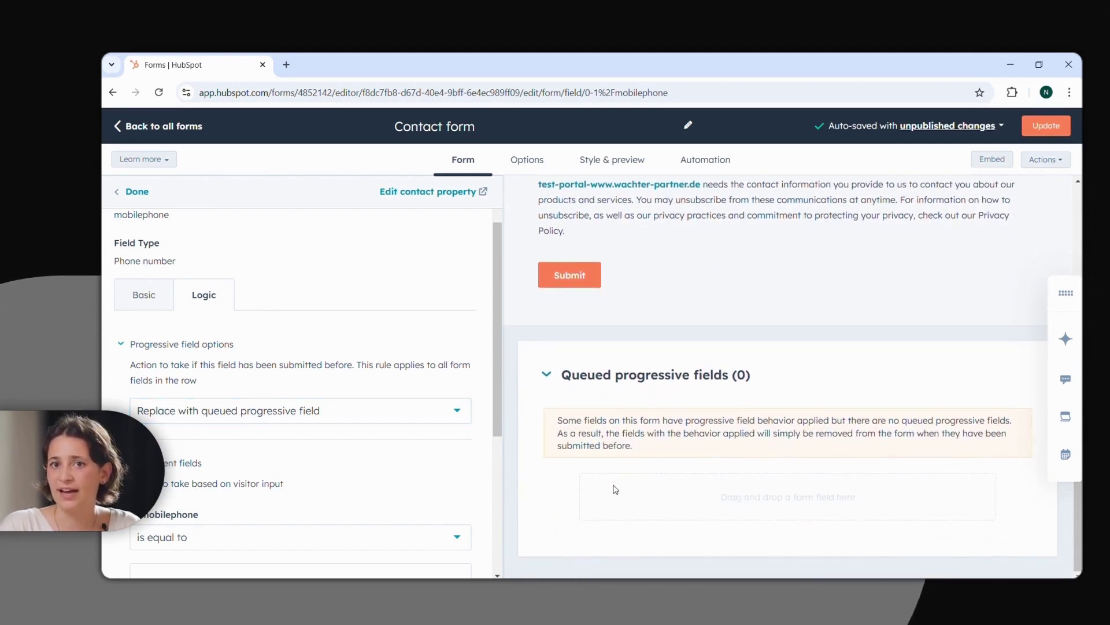
left_click(137, 192)
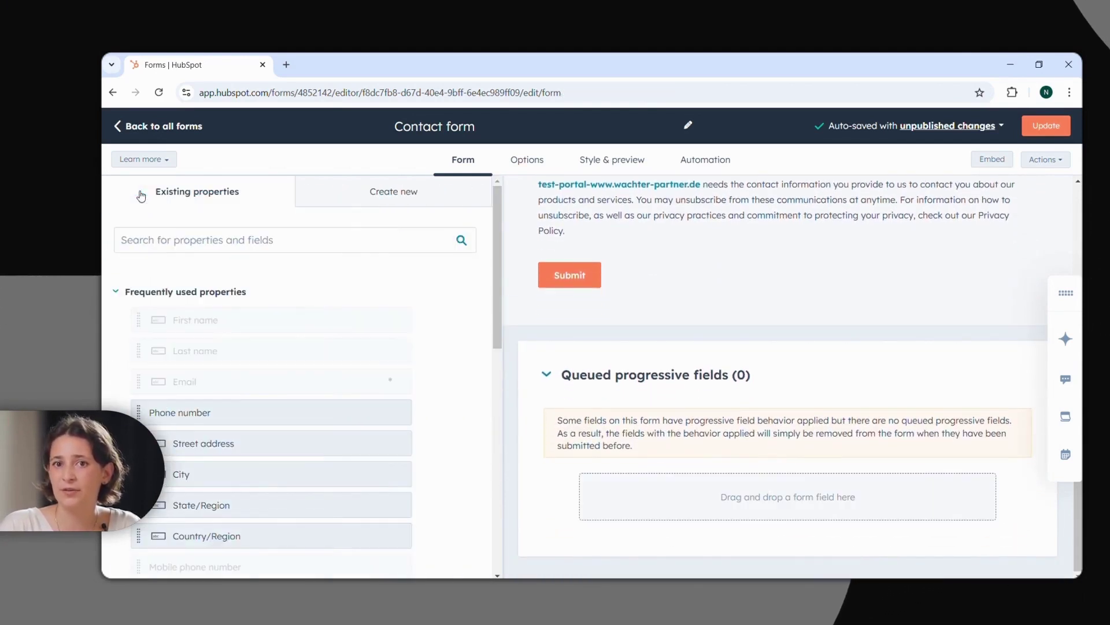
scroll(199, 387, "down", 1)
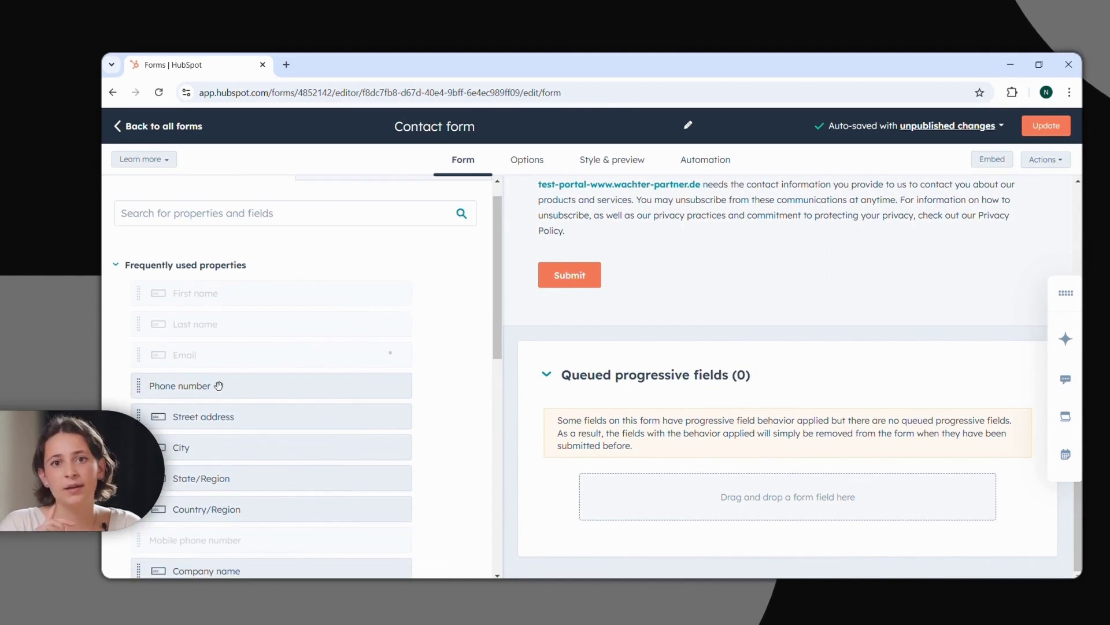
left_click_drag(188, 383, 619, 502)
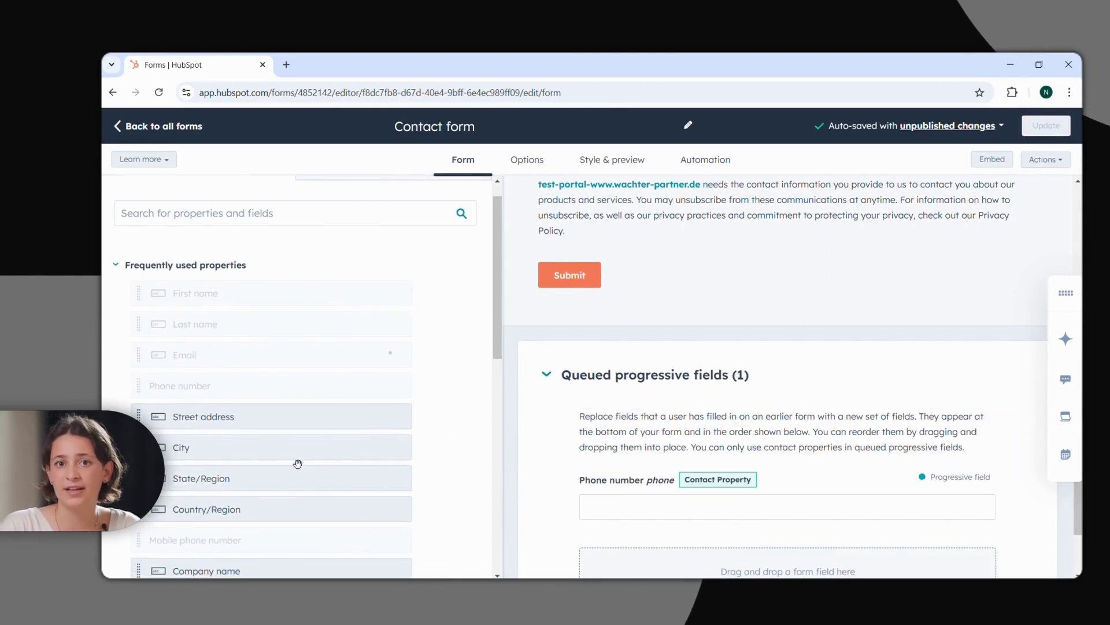